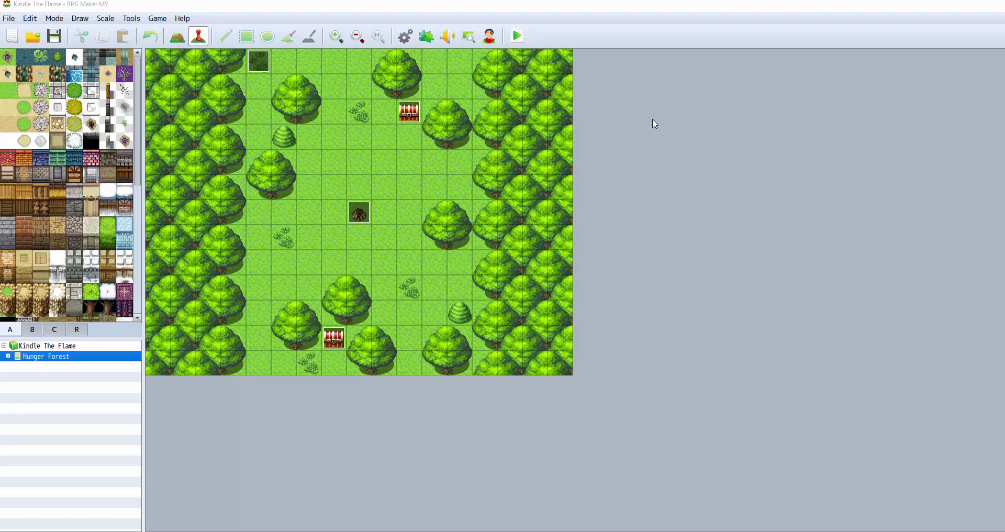
# - Start a playtest of Kindle The Flame, begin a new game and dismiss the opening message
pyautogui.click(517, 36)
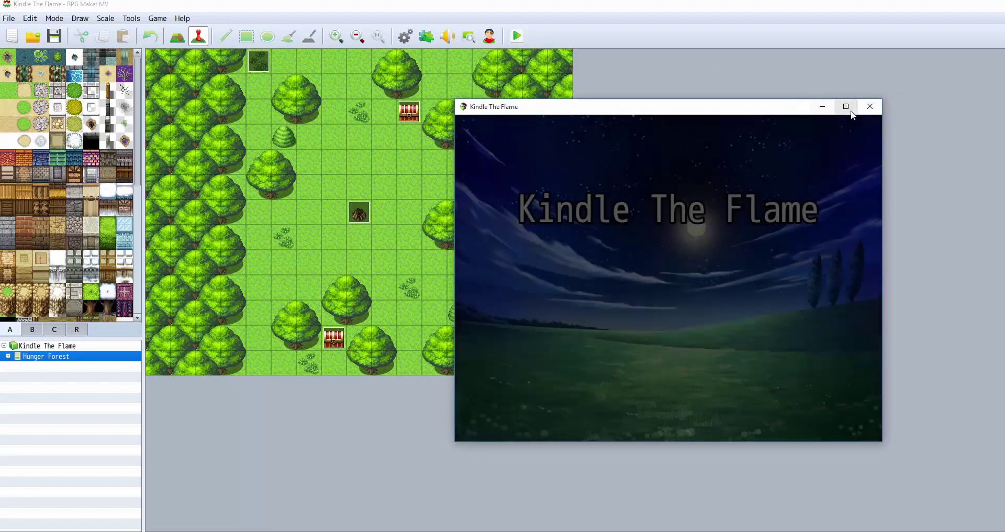
pyautogui.press('Return')
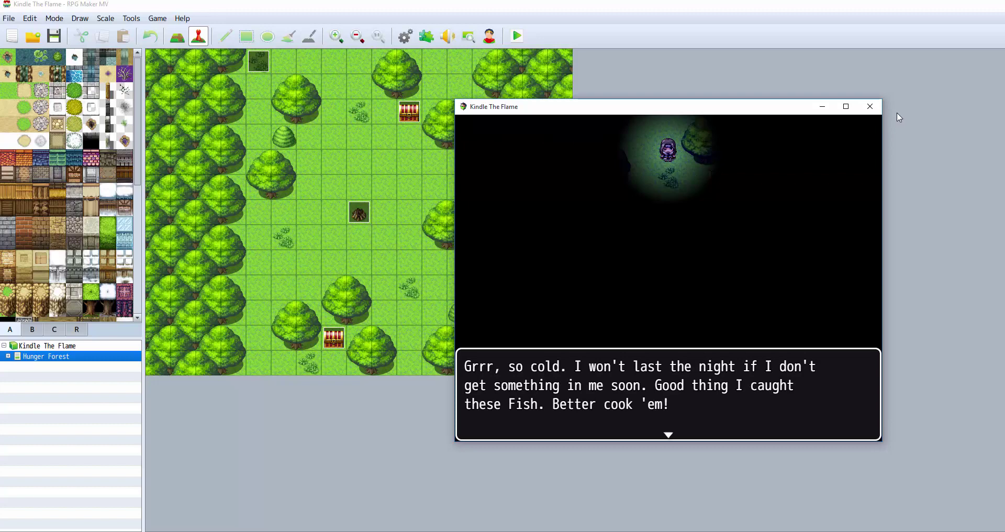
pyautogui.press('Return')
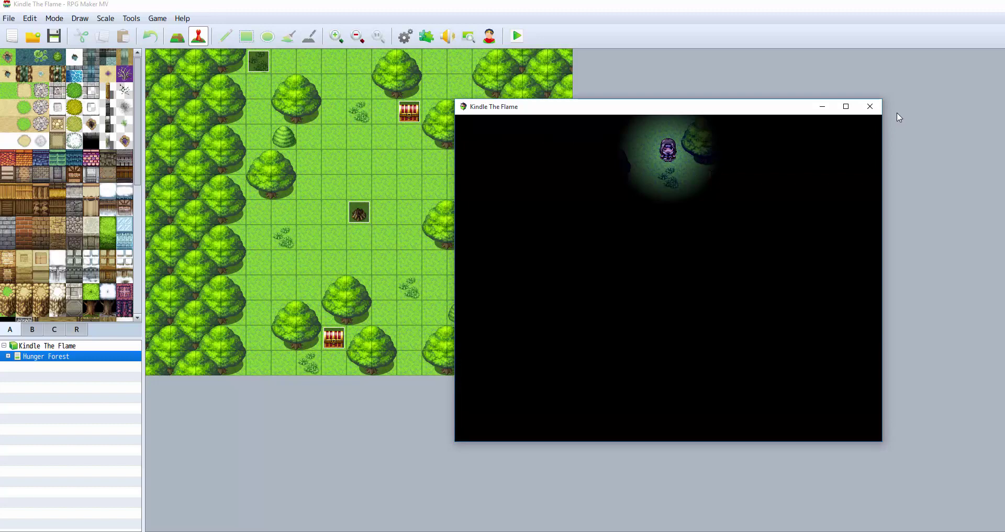
pyautogui.press('Escape')
pyautogui.press('Escape')
# - Walk the character south to the unlit campfire in the middle of the map, interact with it and dismiss its message
pyautogui.press('Down')
pyautogui.press('Left')
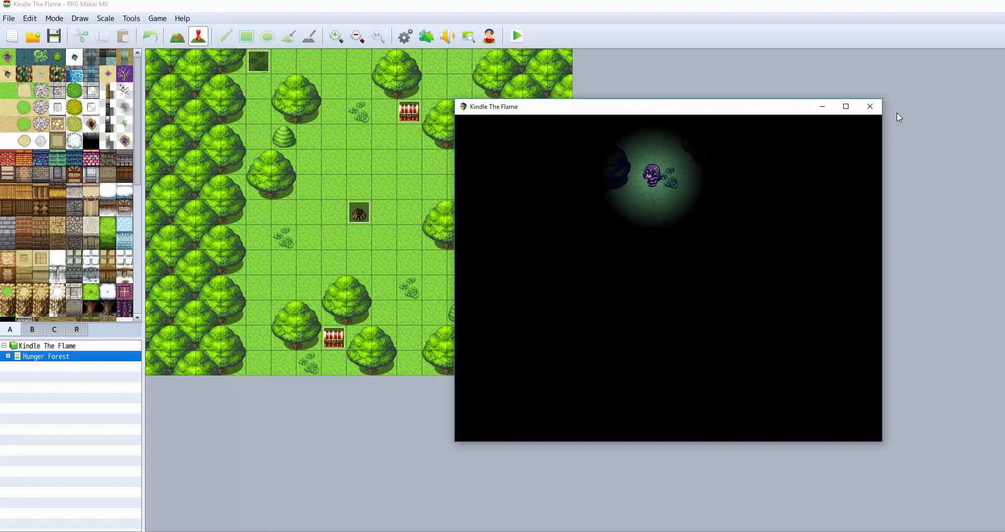
pyautogui.press('Right')
pyautogui.press('Down')
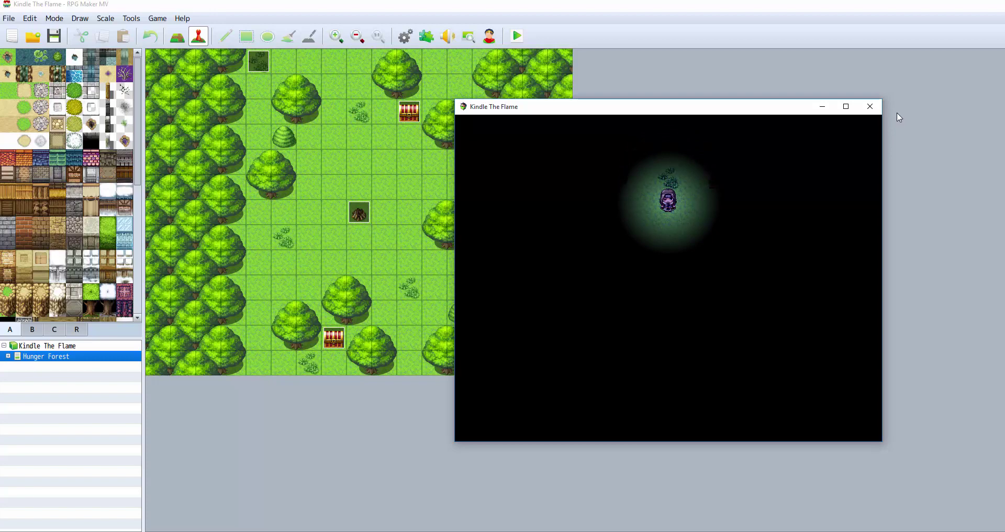
pyautogui.press('Down')
pyautogui.press('Down')
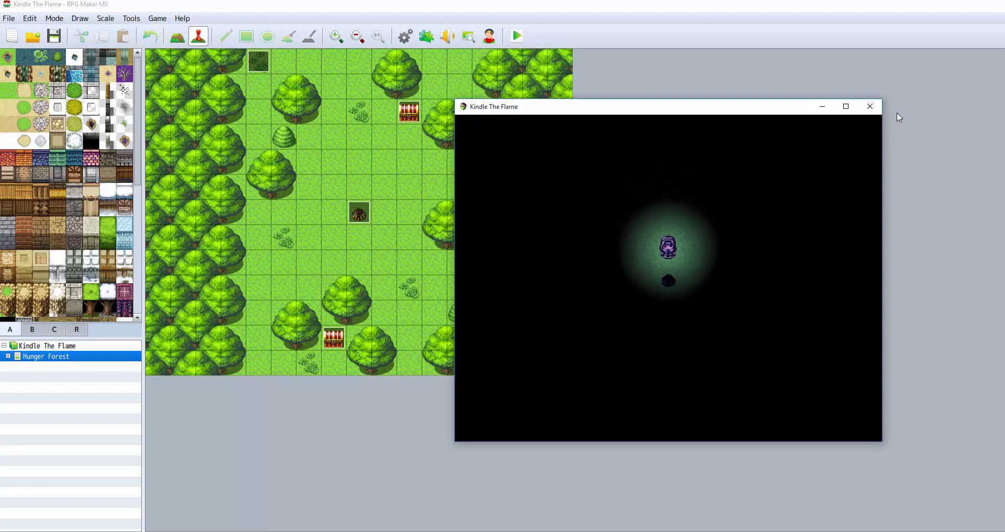
pyautogui.press('Left')
pyautogui.press('Down')
pyautogui.press('Right')
pyautogui.press('Return')
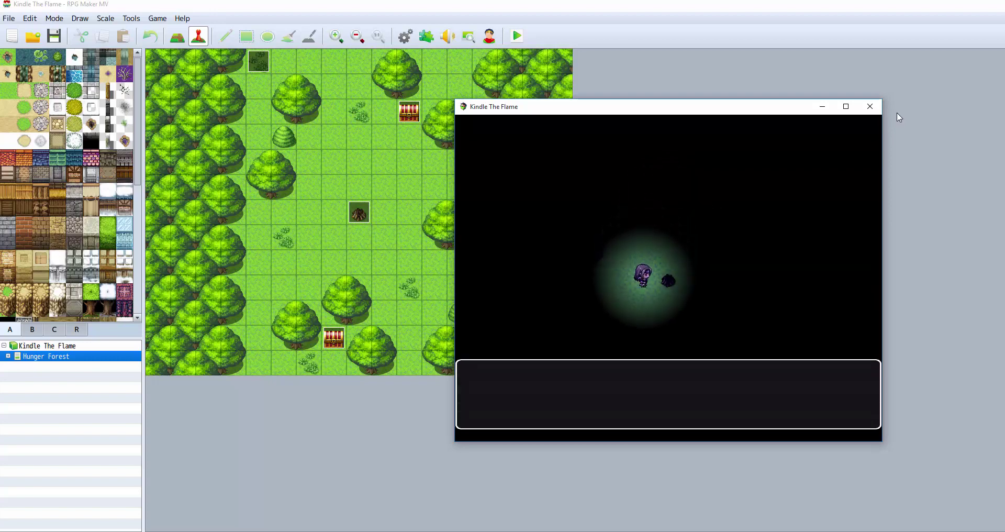
pyautogui.press('Return')
# - Walk to the chest northeast of the campfire and open it to collect the Propane
pyautogui.press('Up')
pyautogui.press('Up')
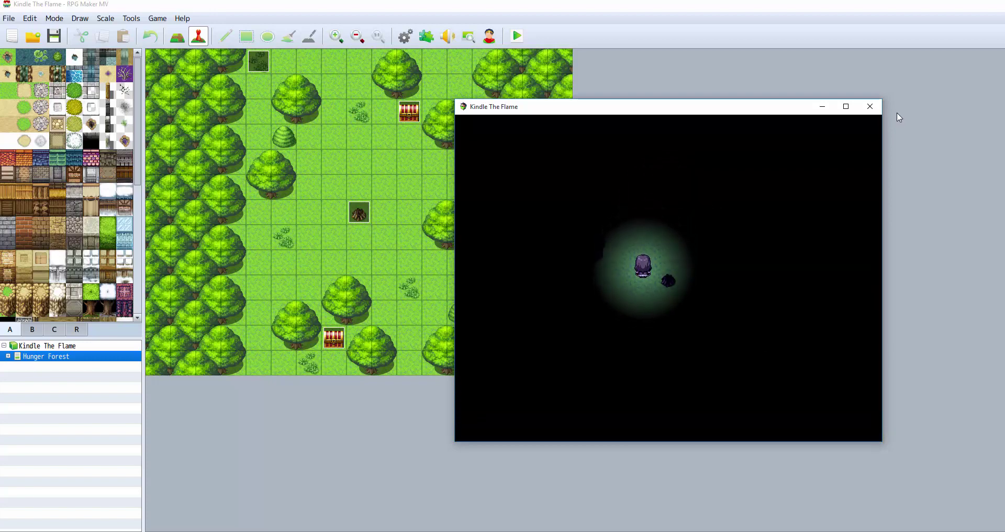
pyautogui.press('Right')
pyautogui.press('Right')
pyautogui.press('Right')
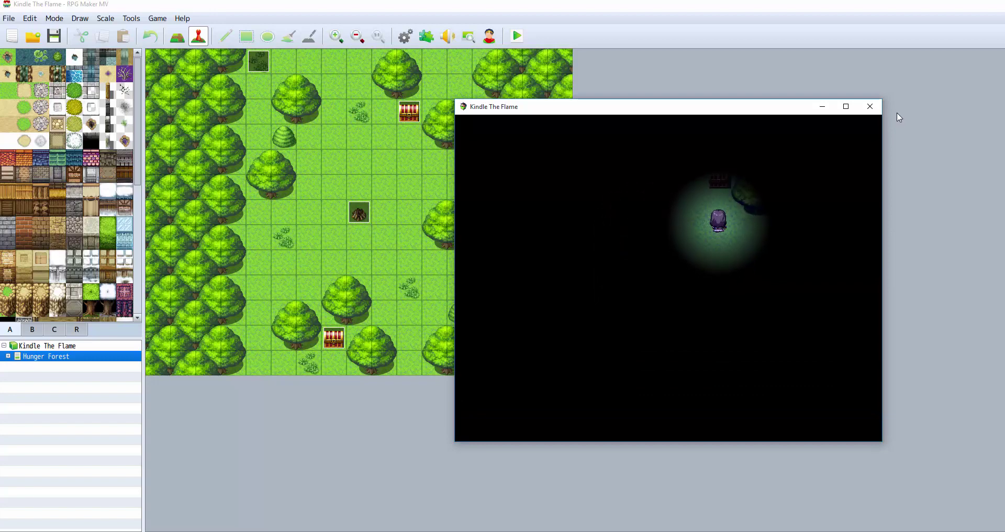
pyautogui.press('Up')
pyautogui.press('Return')
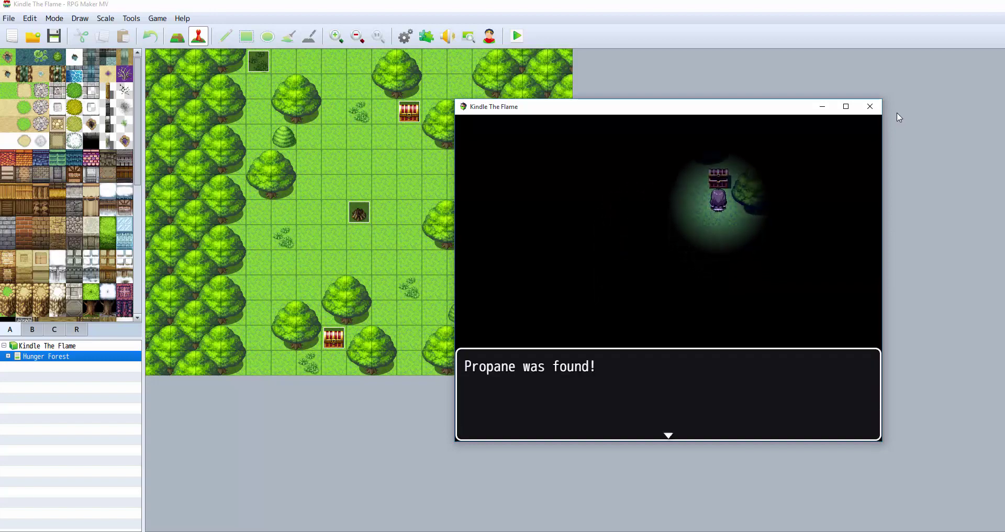
pyautogui.press('Return')
# - Return to the unlit campfire and agree to use Propane to light it
pyautogui.press('Left')
pyautogui.press('Left')
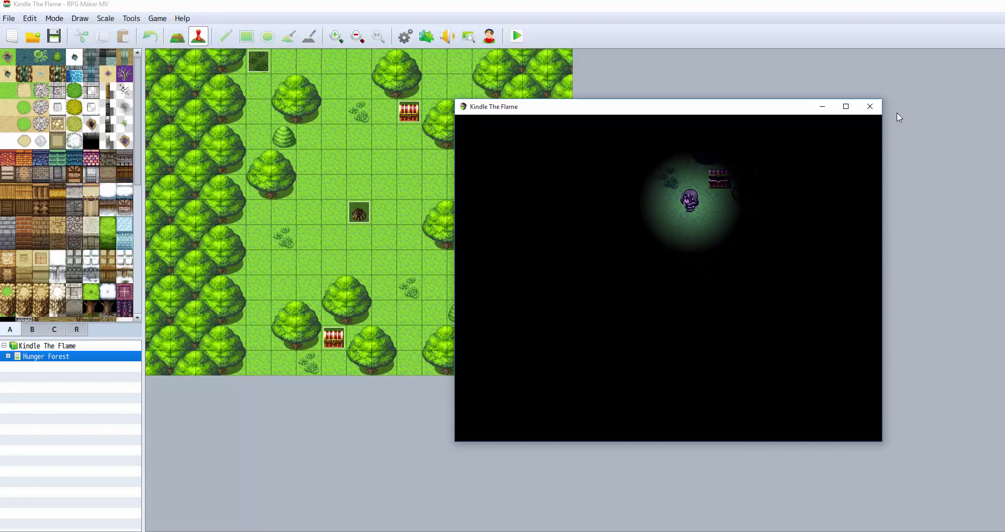
pyautogui.press('Down')
pyautogui.press('Down')
pyautogui.press('Return')
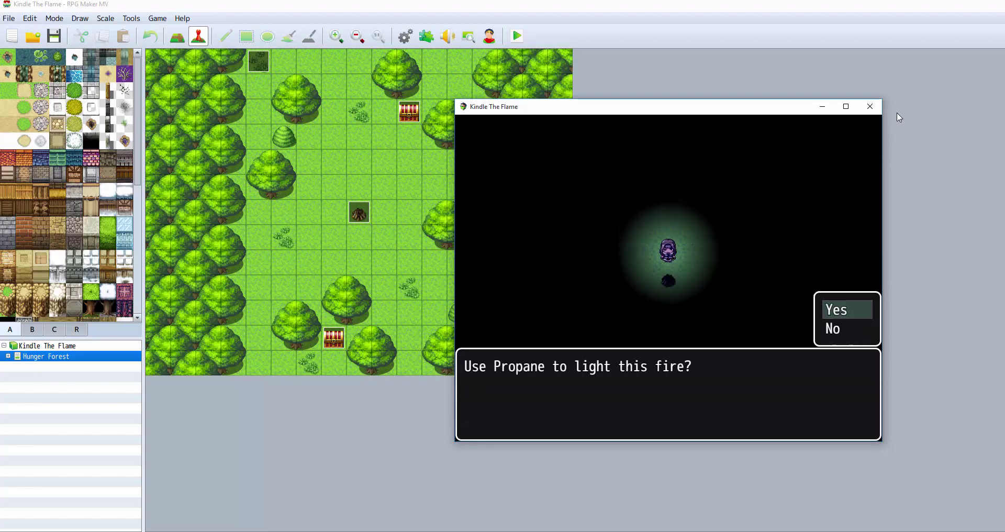
pyautogui.press('Return')
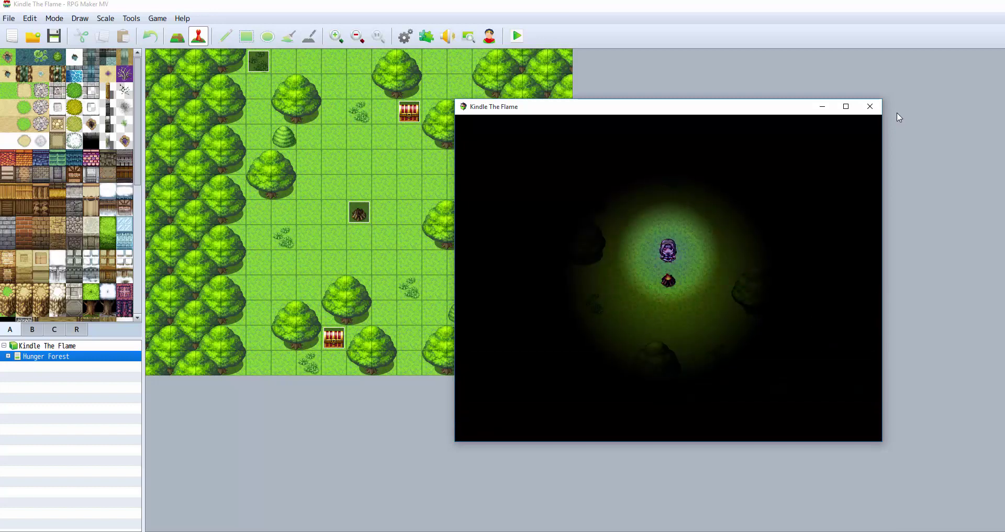
# - Walk north away from the lit campfire and back again to examine its lighting effect
pyautogui.press('Up')
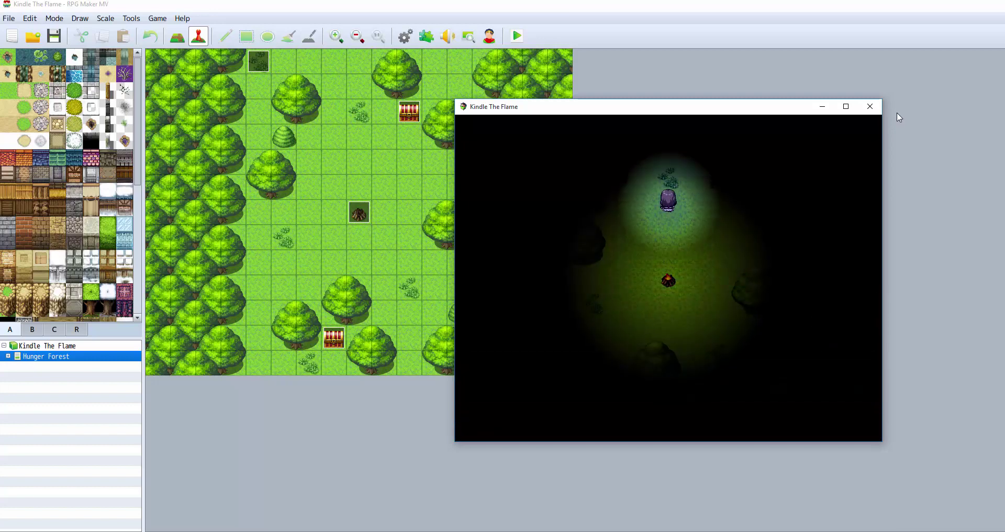
pyautogui.press('Up')
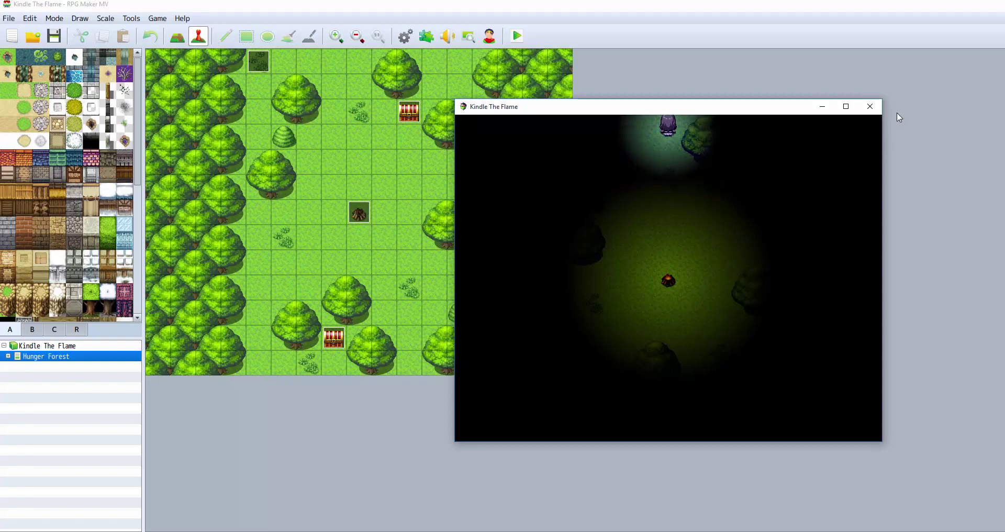
pyautogui.press('Down')
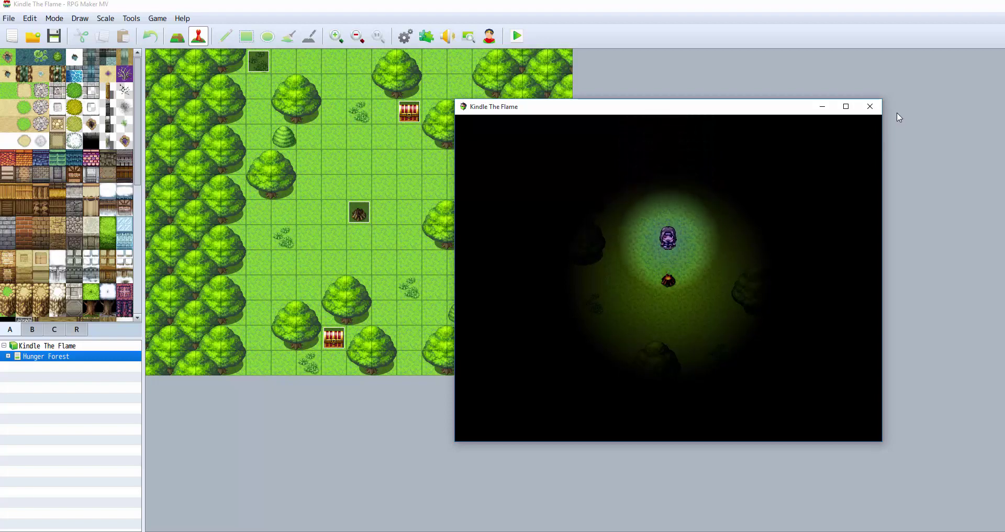
pyautogui.press('Down')
# - Interact with the lit campfire, choose Play Music and dismiss the message
pyautogui.press('Return')
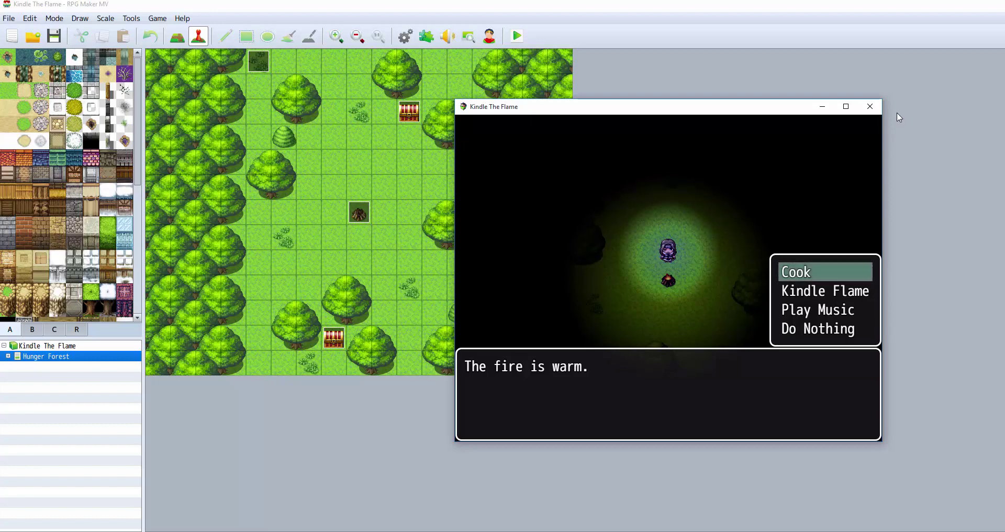
pyautogui.press('Down')
pyautogui.press('Down')
pyautogui.press('Return')
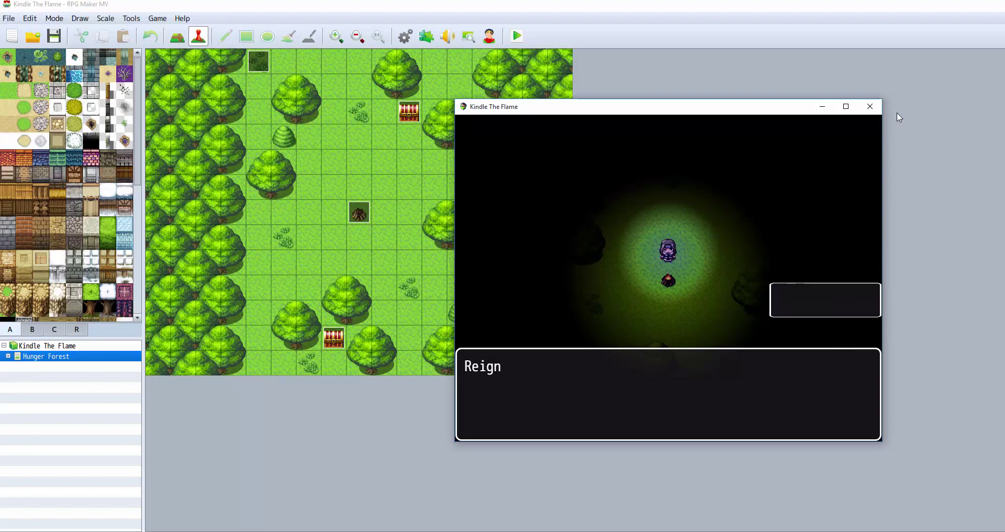
pyautogui.press('Return')
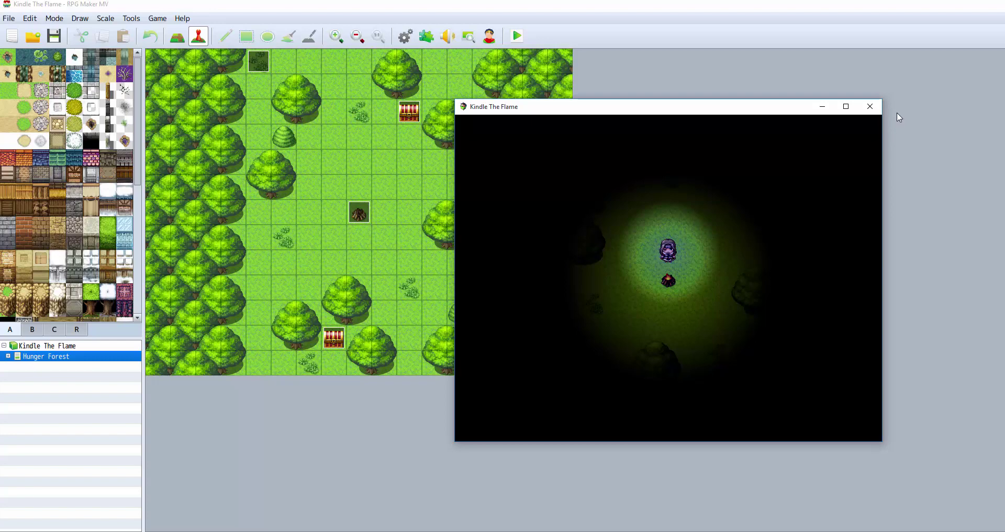
# - Interact with the campfire again, choose Cook and agree to cook the Raw Fish
pyautogui.press('Return')
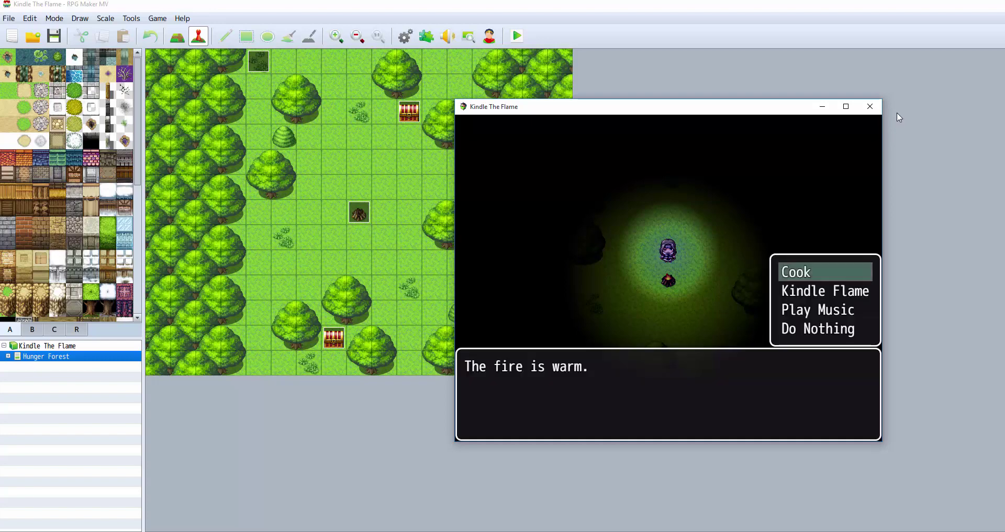
pyautogui.press('Down')
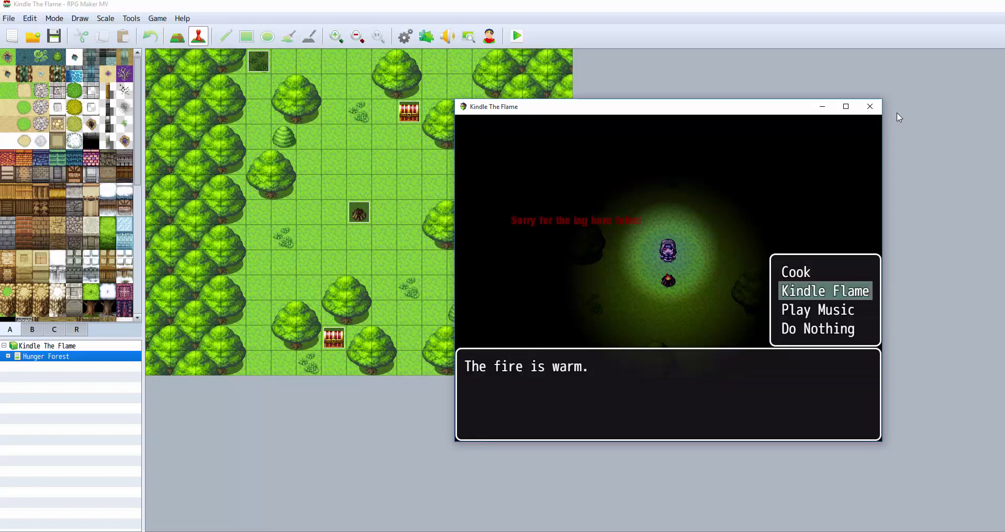
pyautogui.press('Up')
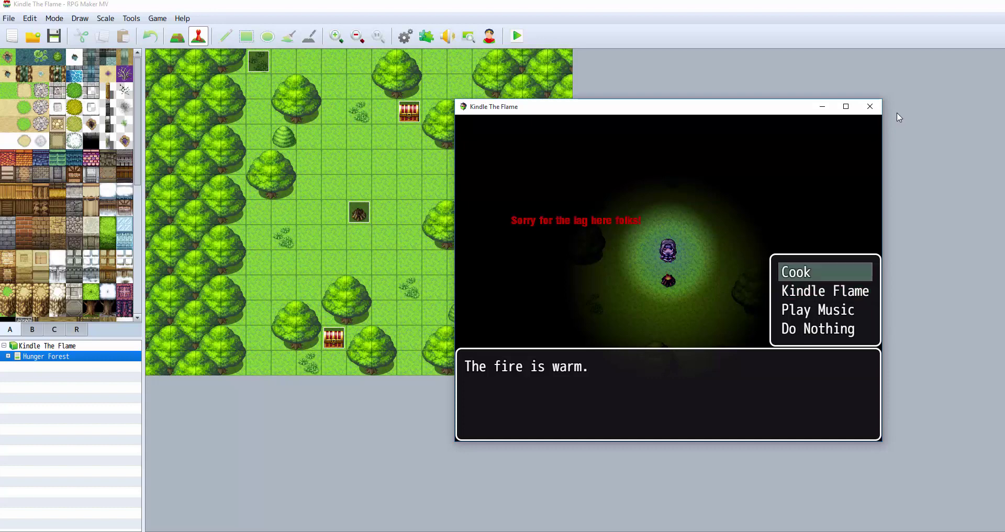
pyautogui.press('Return')
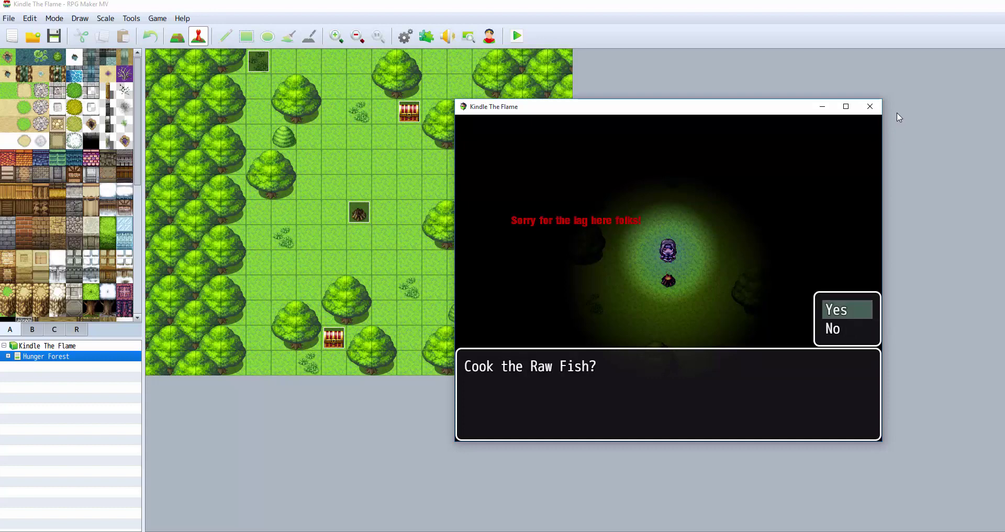
pyautogui.press('Return')
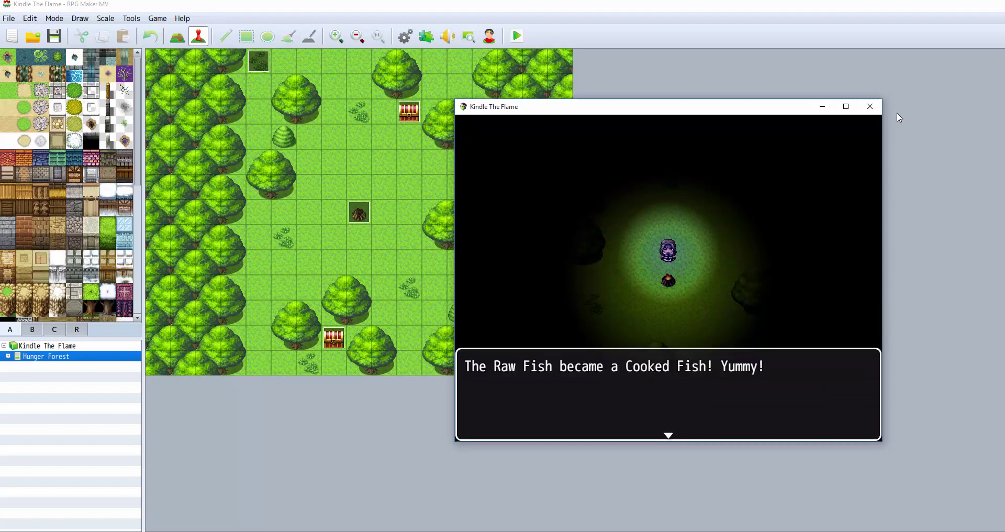
pyautogui.press('Return')
# - Walk around the trees to the chest at the south end of the map and open it
pyautogui.press('Left')
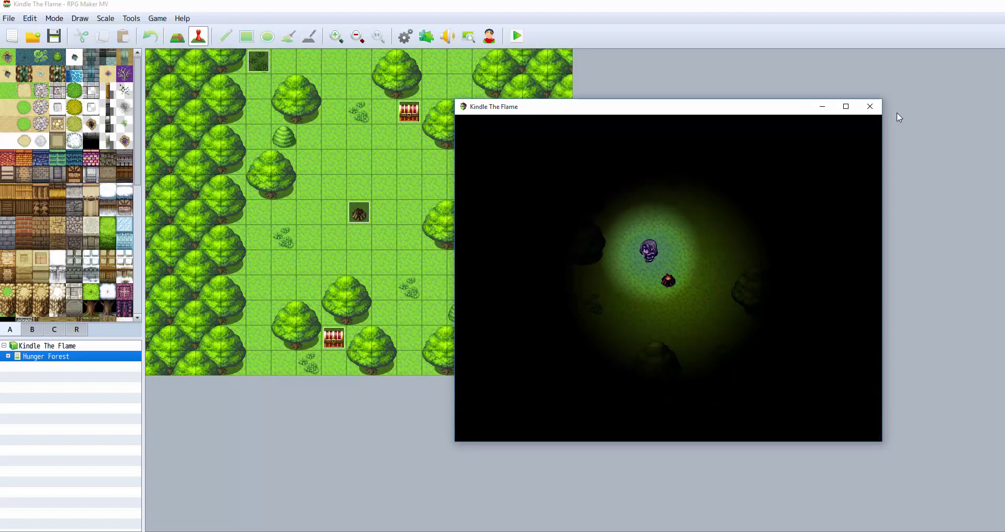
pyautogui.press('Down')
pyautogui.press('Down')
pyautogui.press('Down')
pyautogui.press('Down')
pyautogui.press('Left')
pyautogui.press('Left')
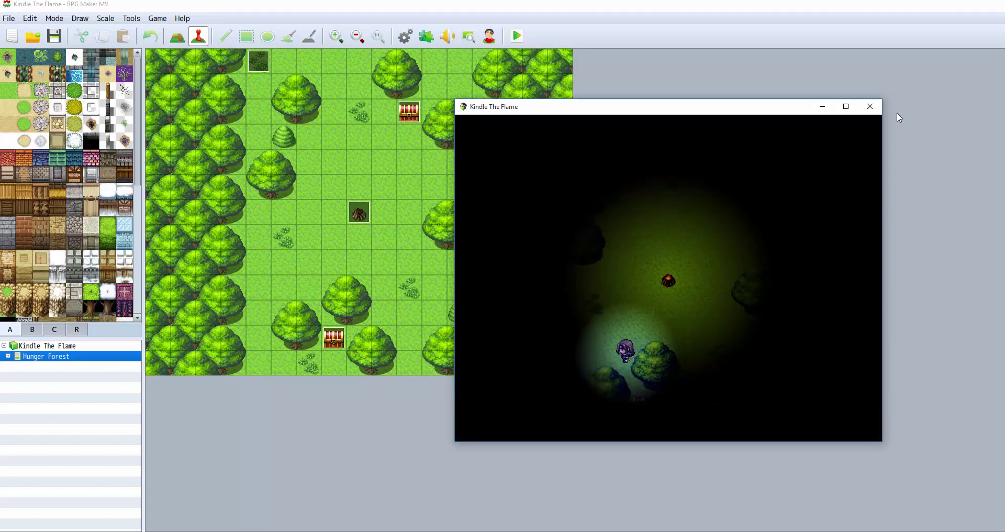
pyautogui.press('Down')
pyautogui.press('Down')
pyautogui.press('Down')
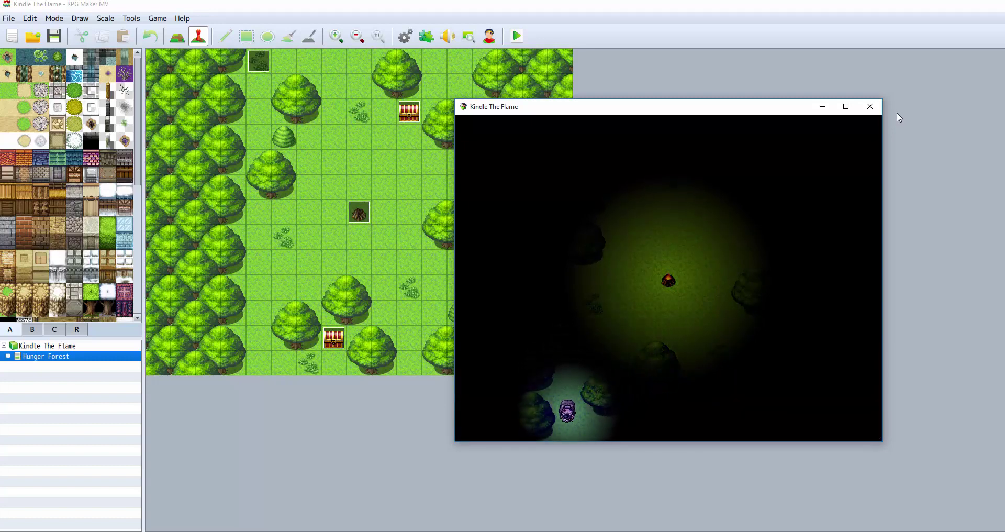
pyautogui.press('Right')
pyautogui.press('Right')
pyautogui.press('Up')
pyautogui.press('Return')
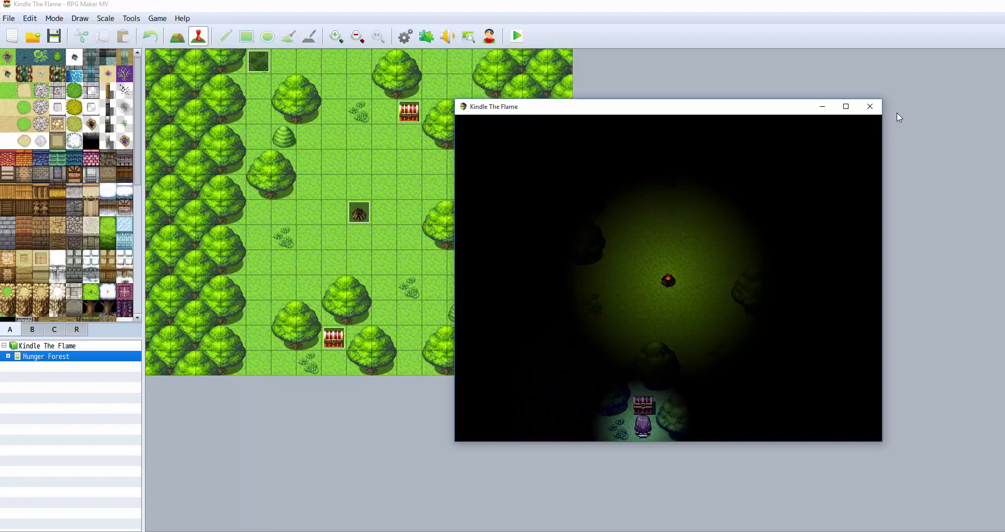
pyautogui.press('Return')
# - Return to the campfire, choose Kindle Flame and agree to use 1x Propane as fuel, checking the enlarged fire's light
pyautogui.press('Left')
pyautogui.press('Left')
pyautogui.press('Left')
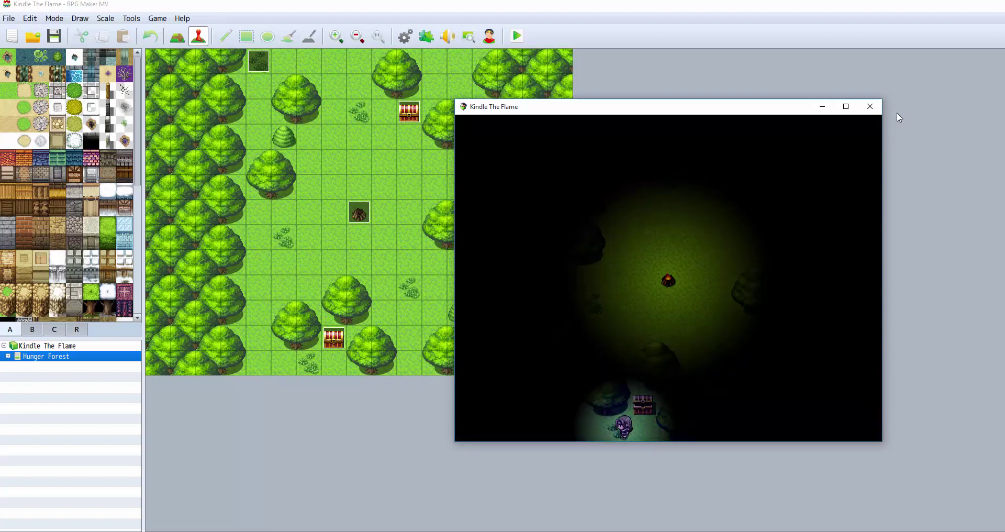
pyautogui.press('Up')
pyautogui.press('Up')
pyautogui.press('Up')
pyautogui.press('Up')
pyautogui.press('Up')
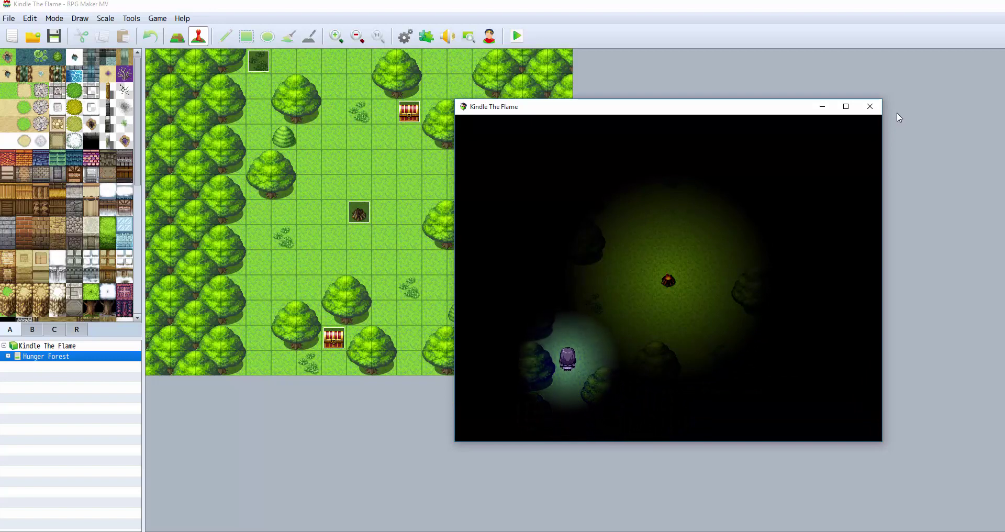
pyautogui.press('Right')
pyautogui.press('Right')
pyautogui.press('Right')
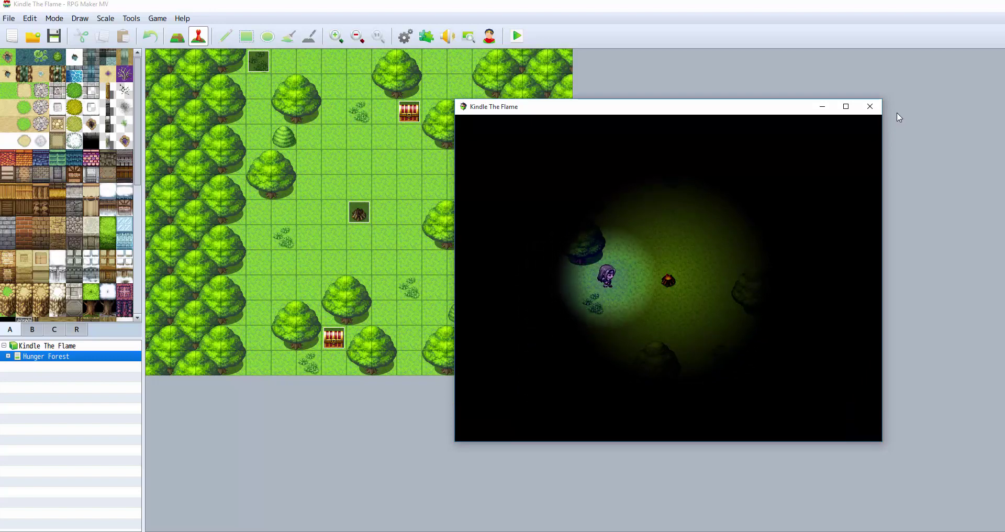
pyautogui.press('Return')
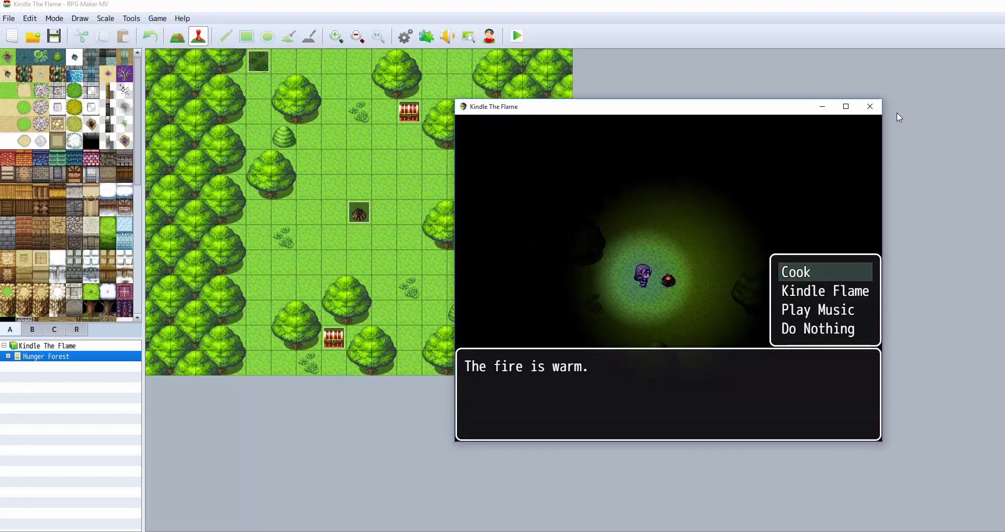
pyautogui.press('Down')
pyautogui.press('Return')
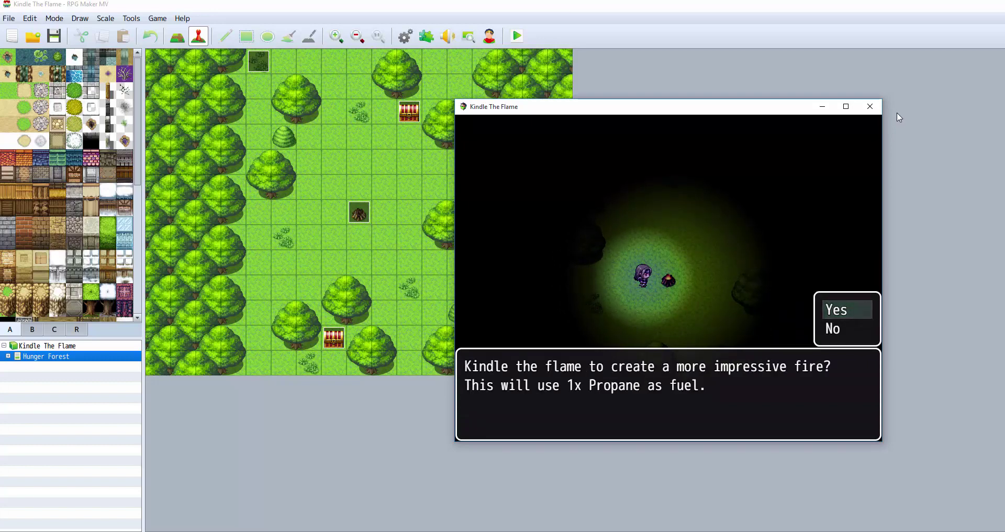
pyautogui.press('Return')
pyautogui.press('Up')
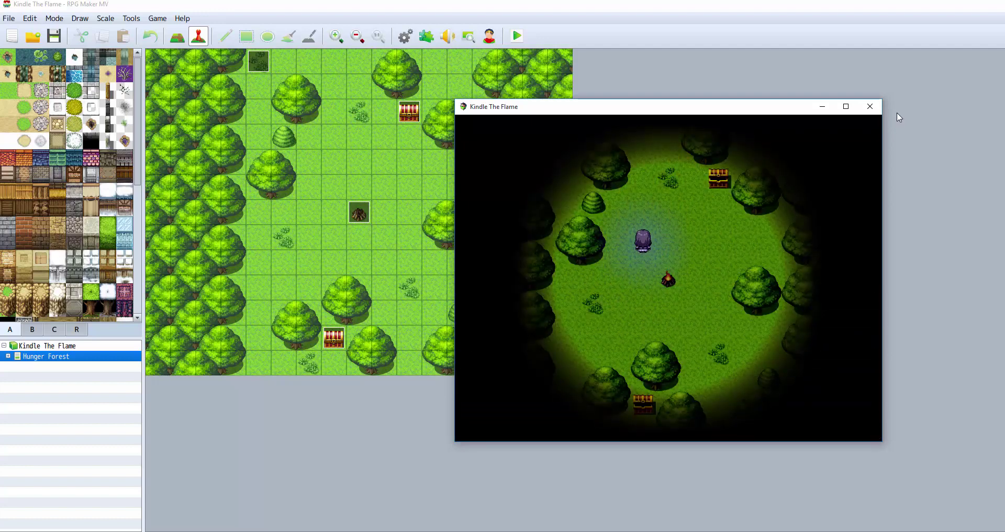
pyautogui.press('Down')
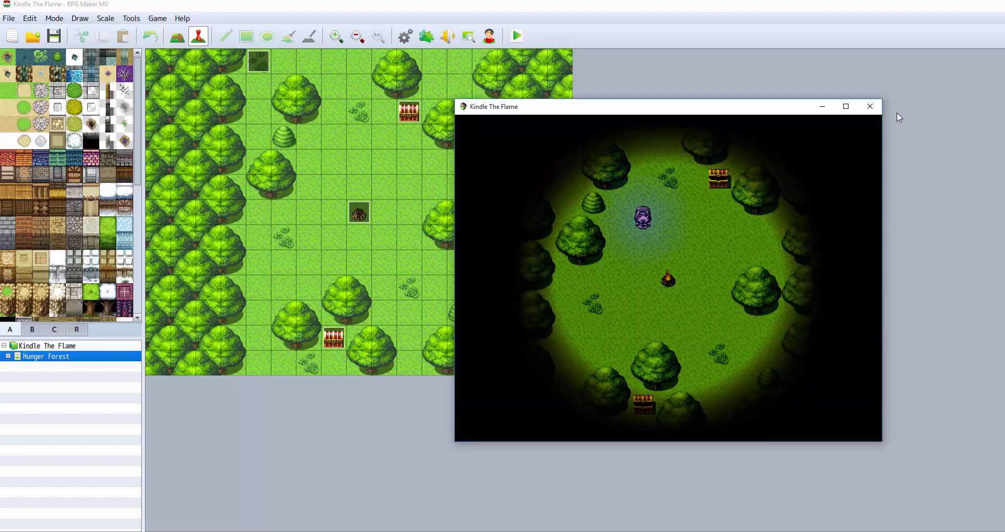
# - Walk up to the kindled campfire, interact with it, choose Cook and agree to cook the Raw Fish
pyautogui.press('Right')
pyautogui.press('Return')
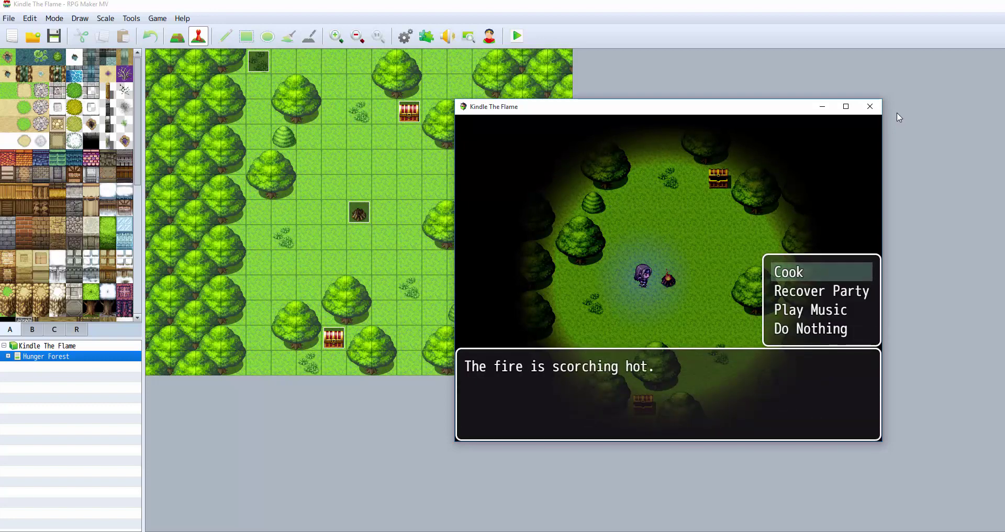
pyautogui.press('Return')
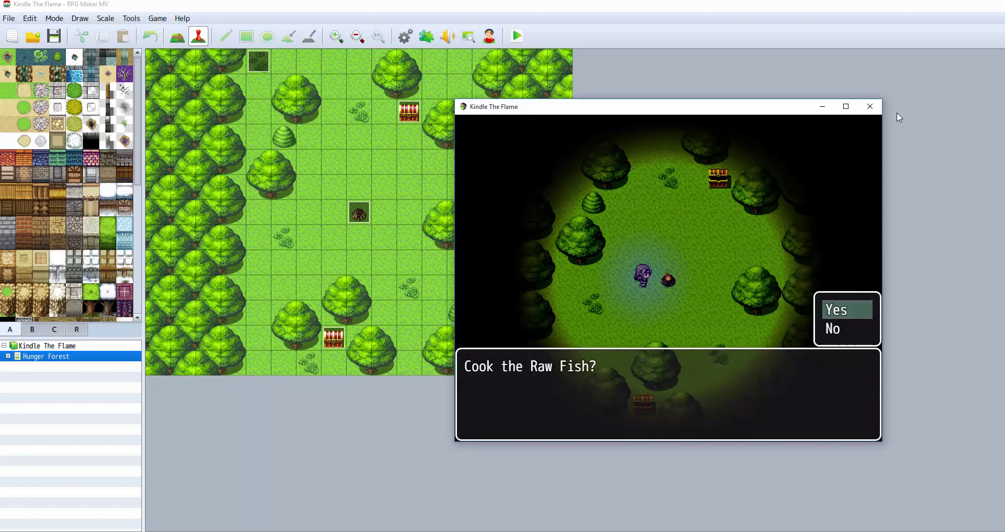
pyautogui.press('Return')
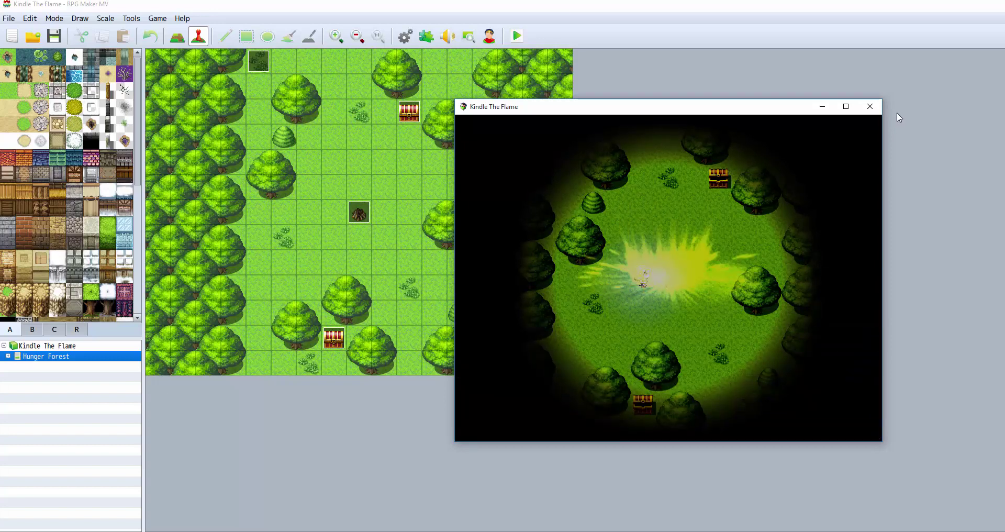
pyautogui.press('Return')
# - Open the party's item inventory, read the descriptions of Cooked Fish and Godlike Fish, and return to the map
pyautogui.press('Escape')
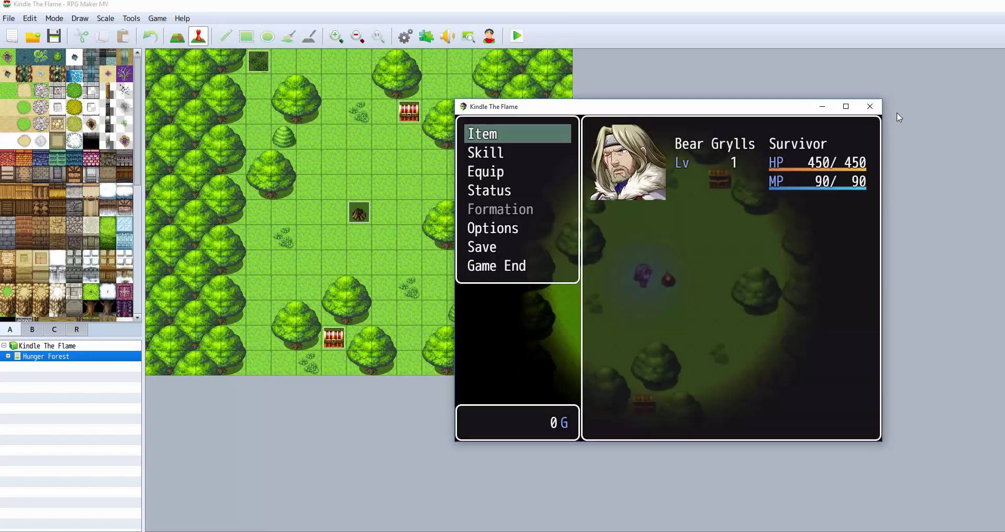
pyautogui.press('Return')
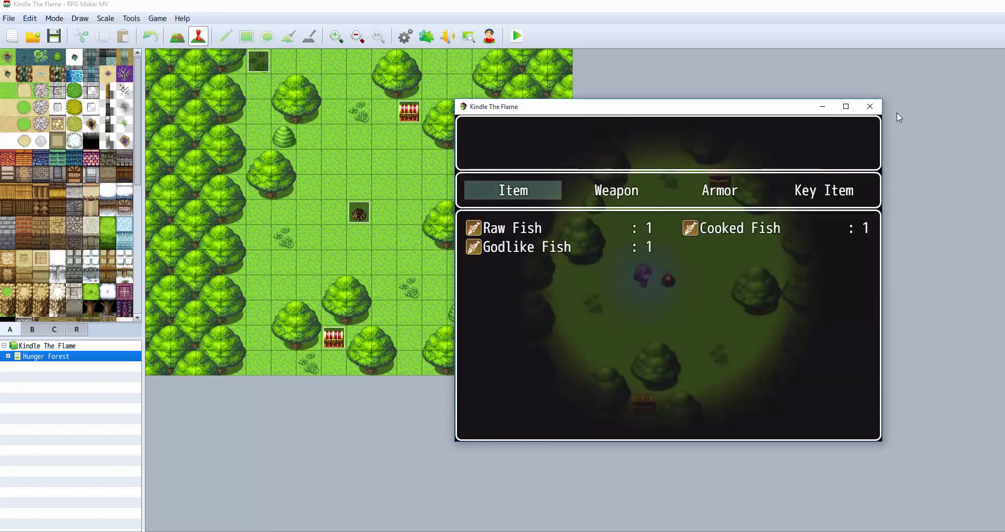
pyautogui.press('Return')
pyautogui.press('Right')
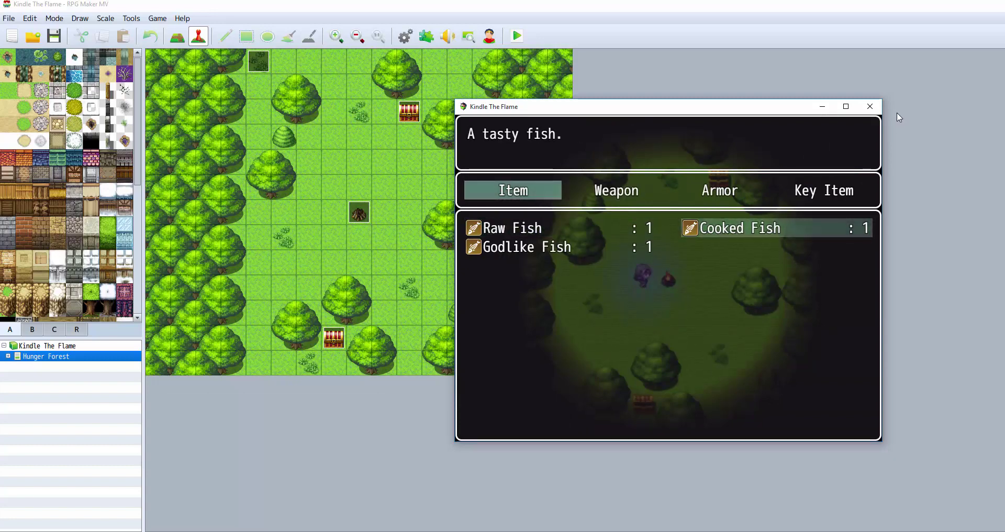
pyautogui.press('Right')
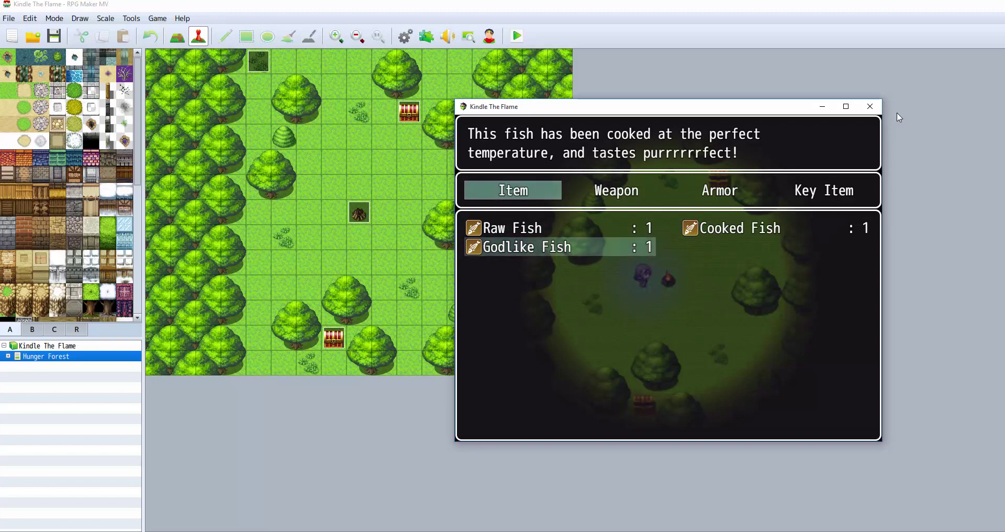
pyautogui.press('Escape')
pyautogui.press('Escape')
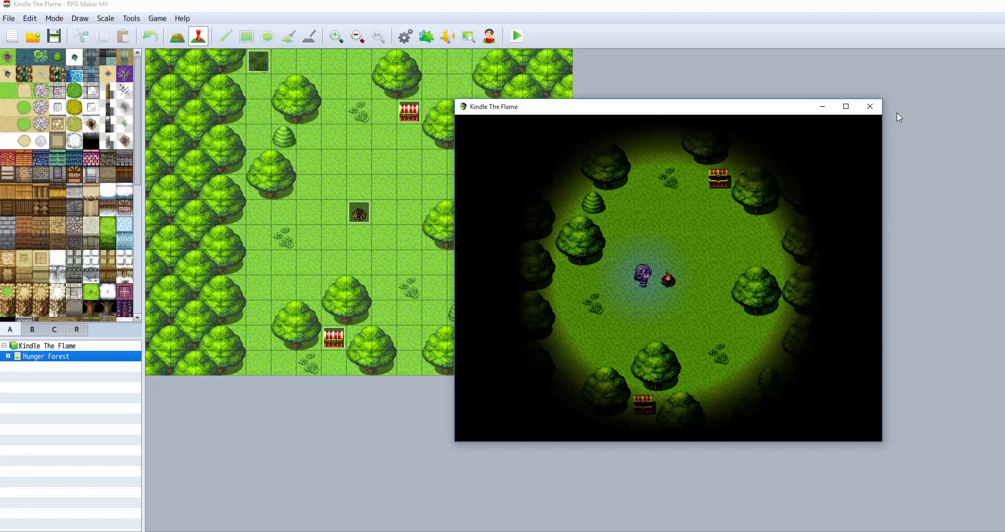
# - Interact with the campfire again, choose Recover Party, dismiss the message and end the playtest
pyautogui.press('Return')
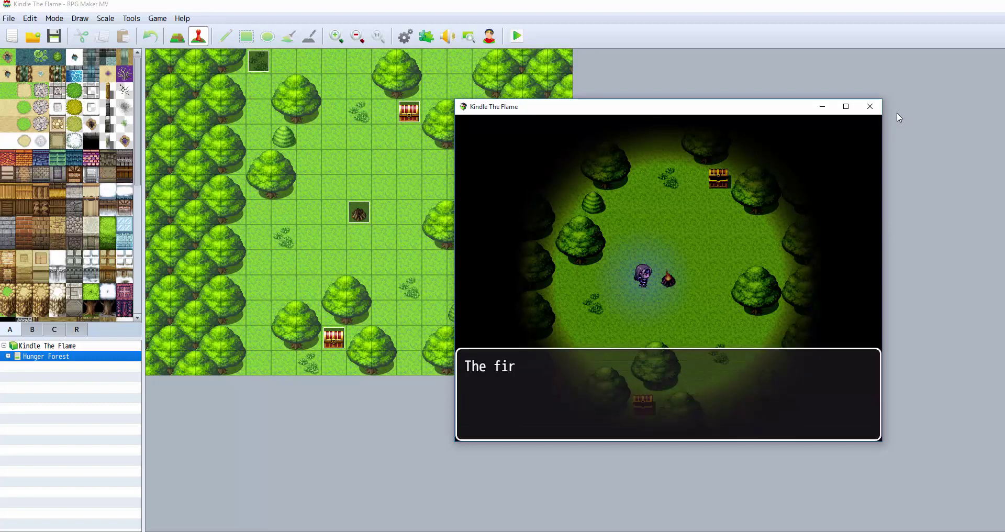
pyautogui.press('Down')
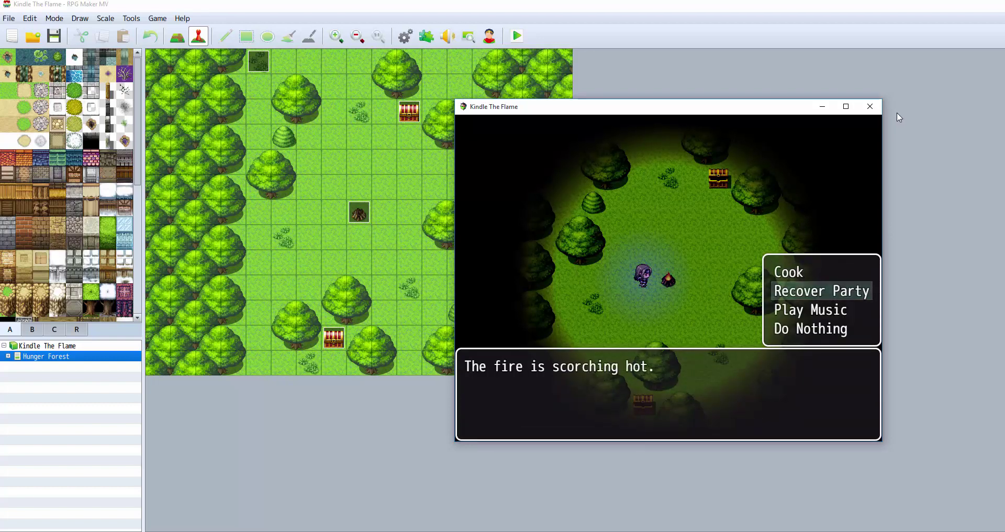
pyautogui.press('Return')
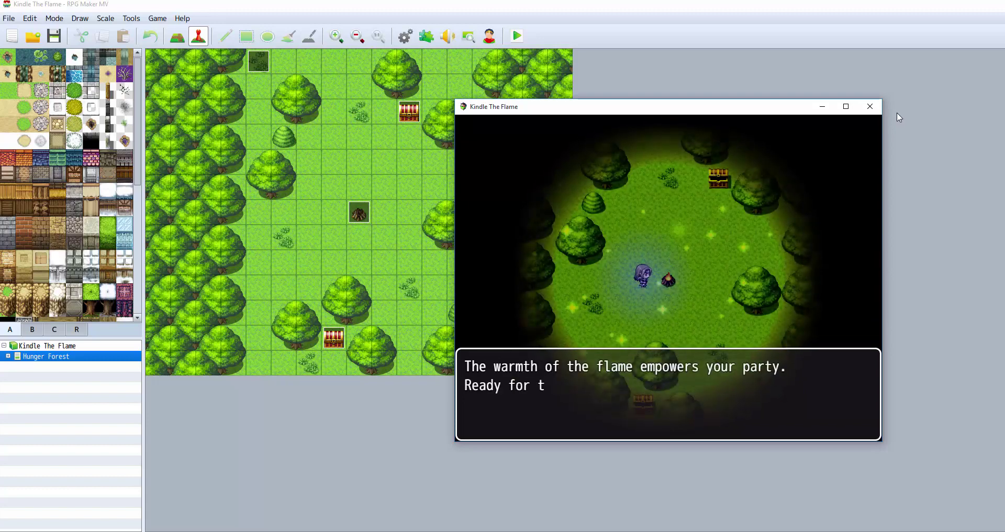
pyautogui.press('Return')
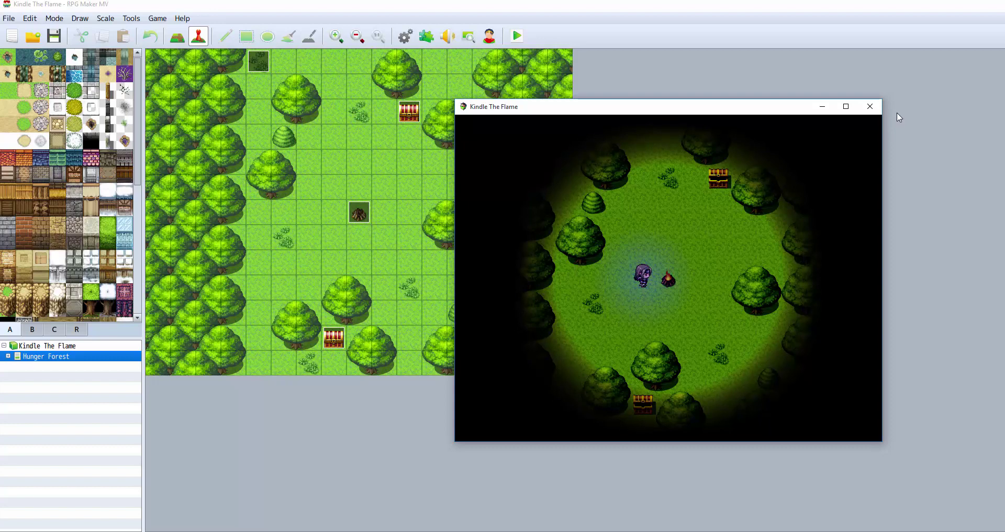
pyautogui.click(869, 106)
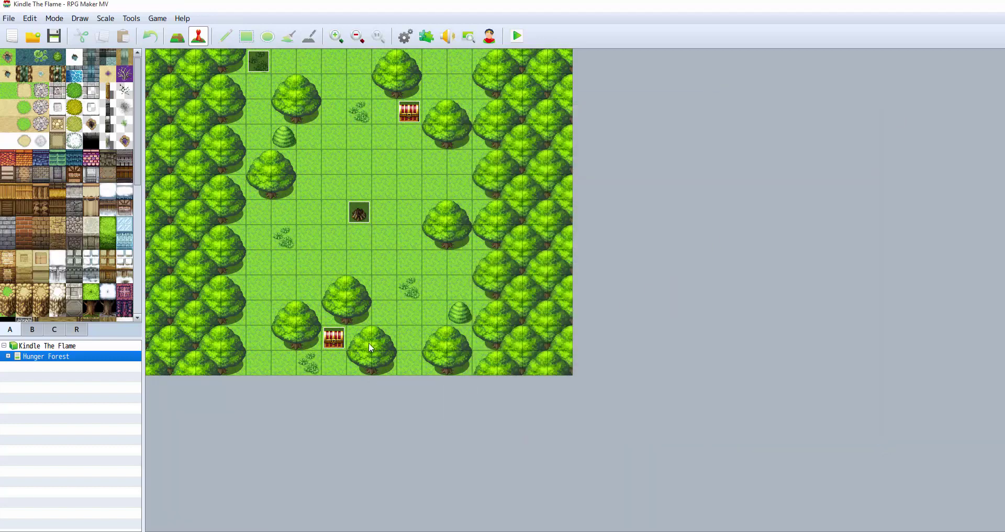
# - Examine the database settings of the Raw Fish, Cooked Fish, Godlike Fish and Propane items, and close the database
pyautogui.click(132, 19)
pyautogui.click(140, 30)
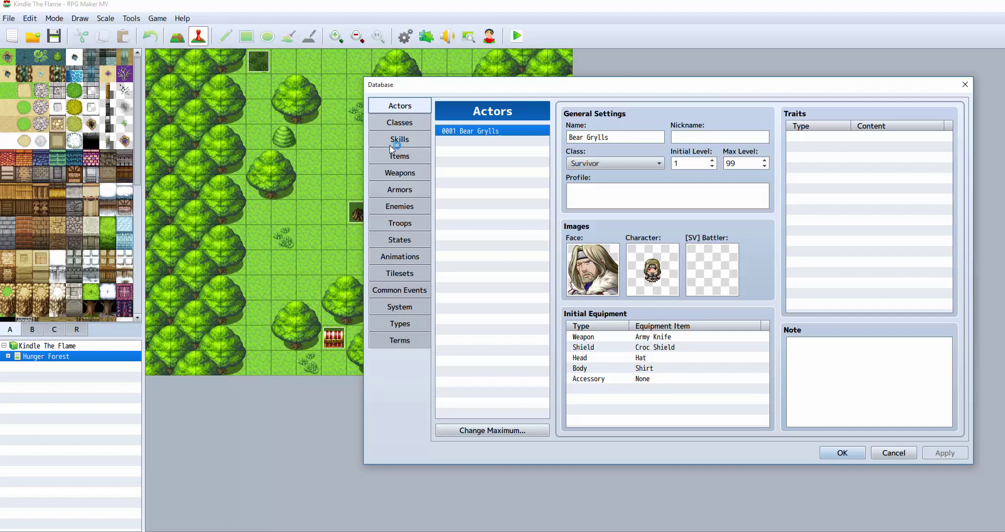
pyautogui.click(401, 155)
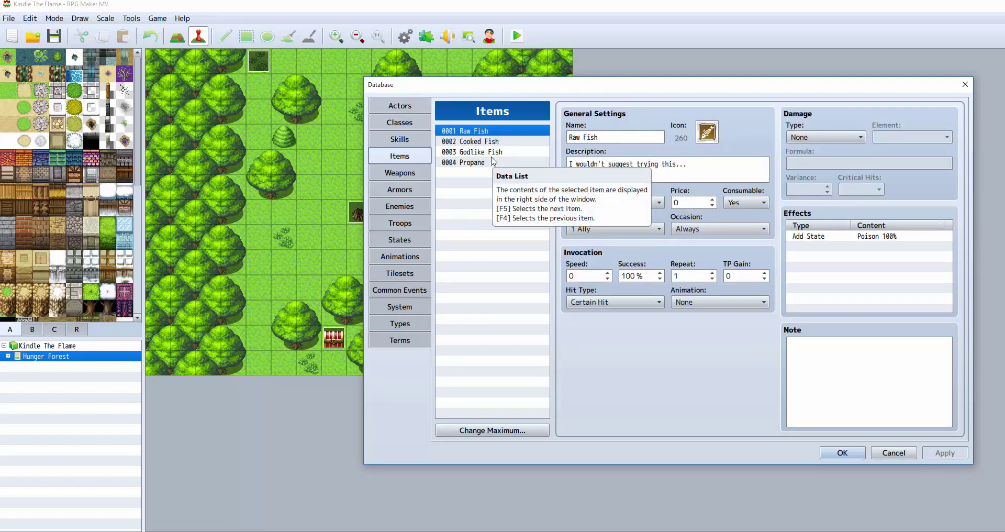
pyautogui.click(503, 132)
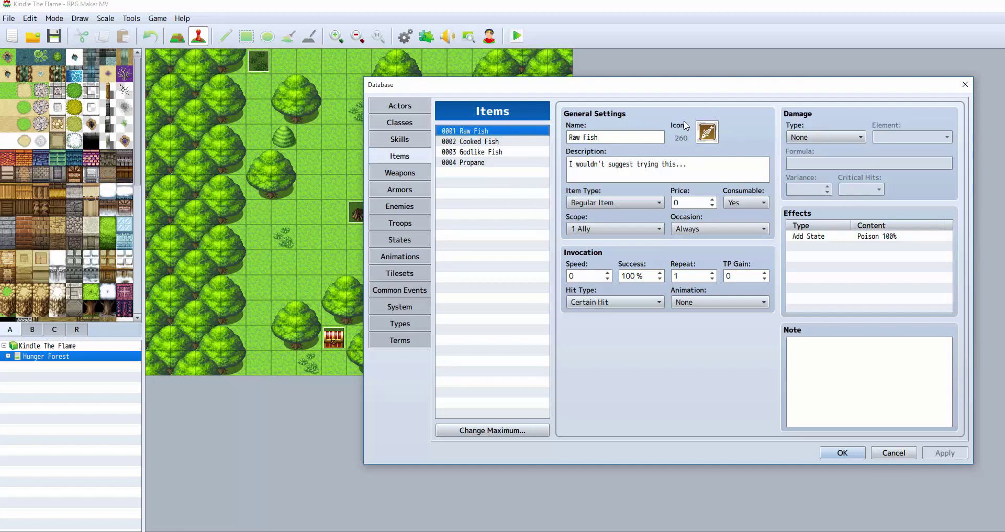
pyautogui.click(515, 142)
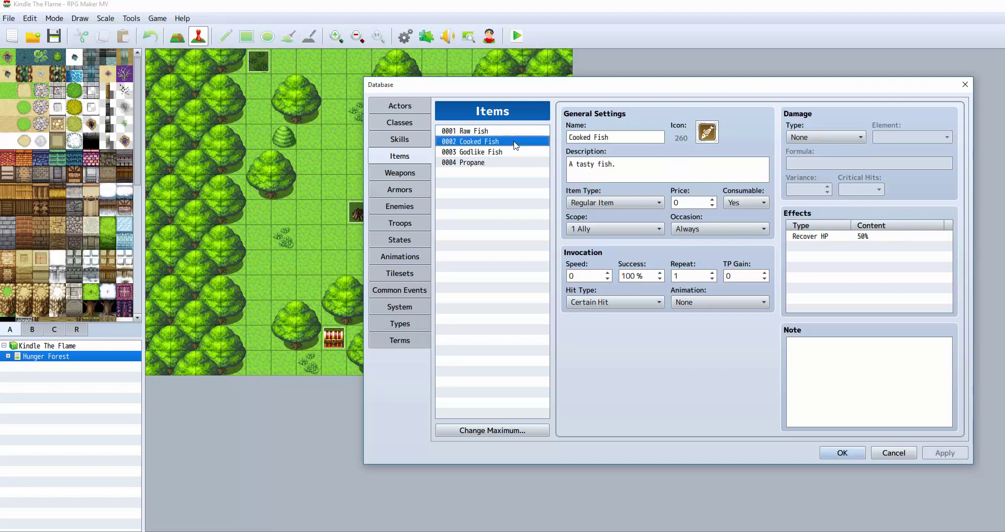
pyautogui.click(508, 154)
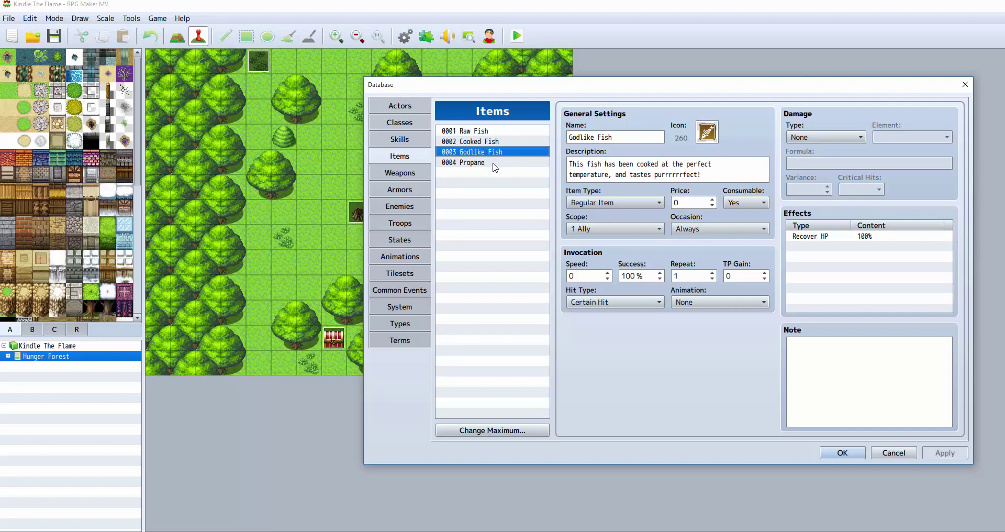
pyautogui.click(494, 164)
pyautogui.click(480, 130)
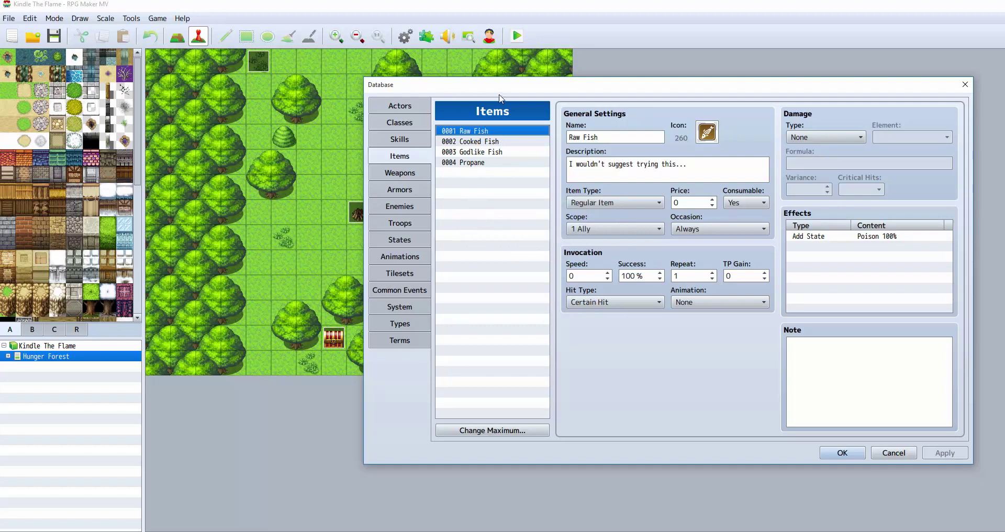
pyautogui.moveTo(509, 90); pyautogui.dragTo(575, 93)
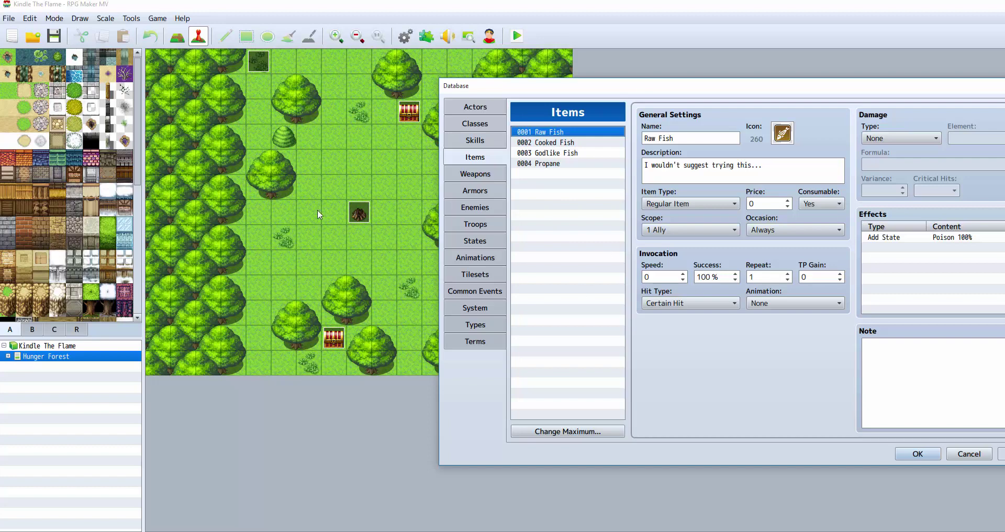
pyautogui.click(591, 164)
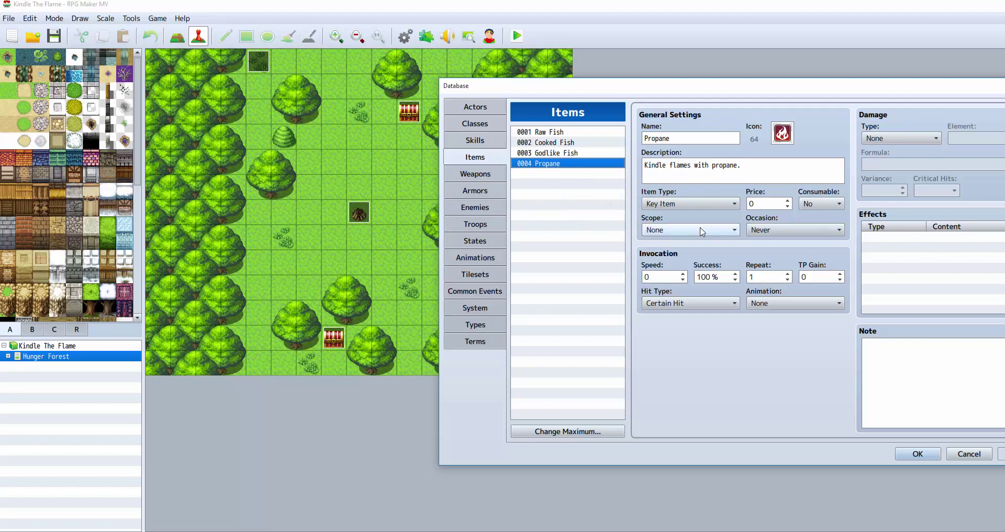
pyautogui.click(917, 454)
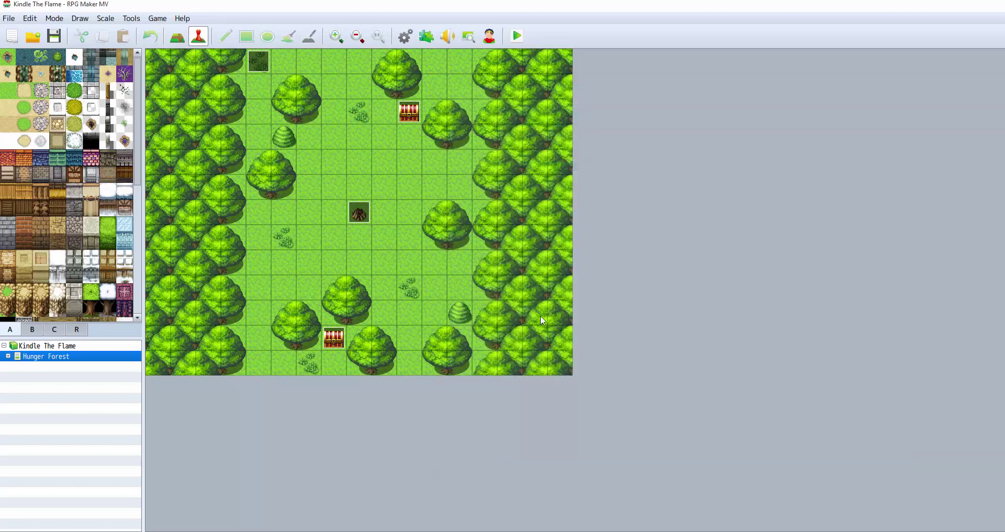
# - Glance at the campfire event, close it, and examine the TerraxLighting plugin's status and parameters in the Plugin Manager
pyautogui.doubleClick(365, 220)
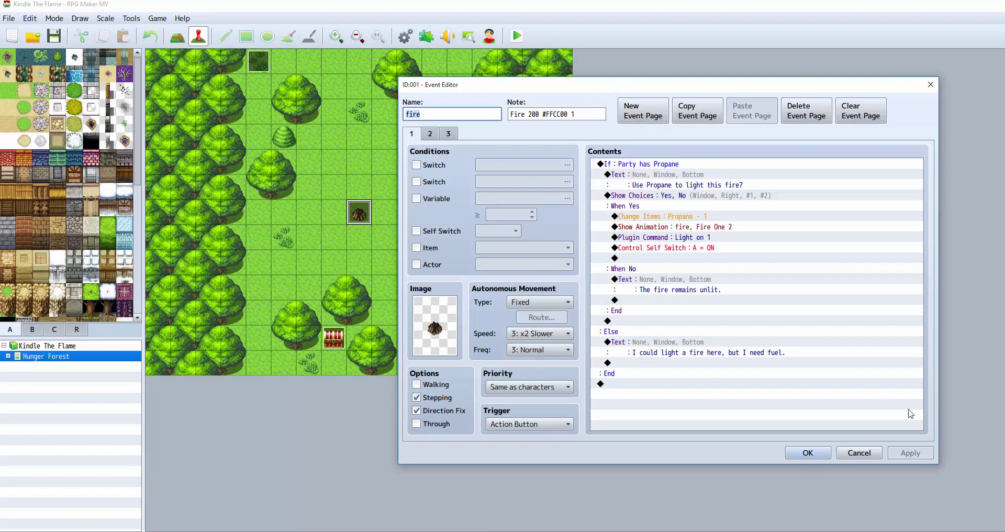
pyautogui.click(808, 452)
pyautogui.click(426, 36)
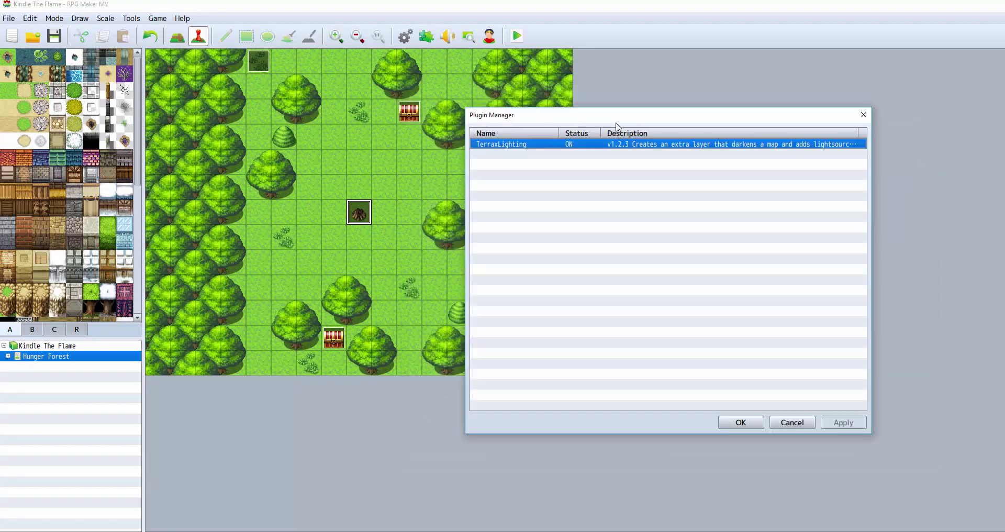
pyautogui.doubleClick(653, 145)
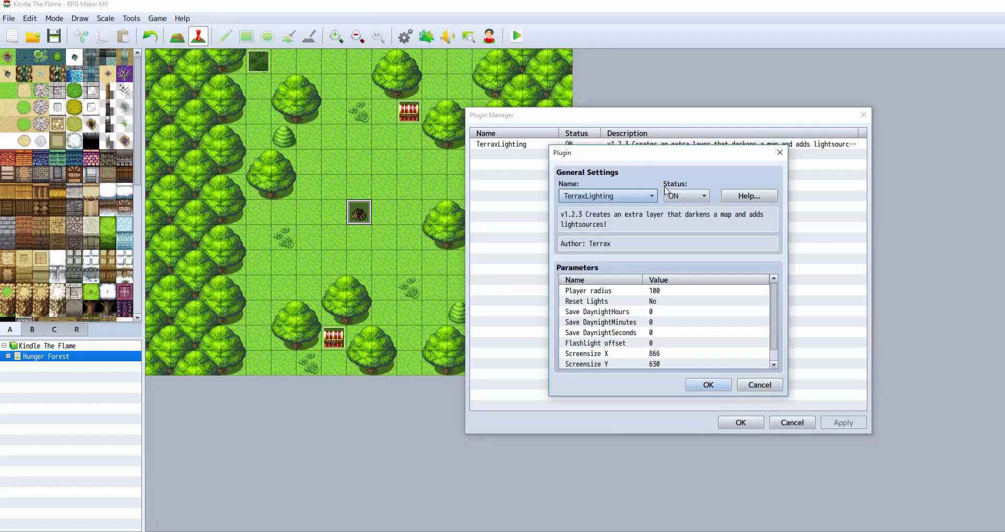
pyautogui.click(731, 384)
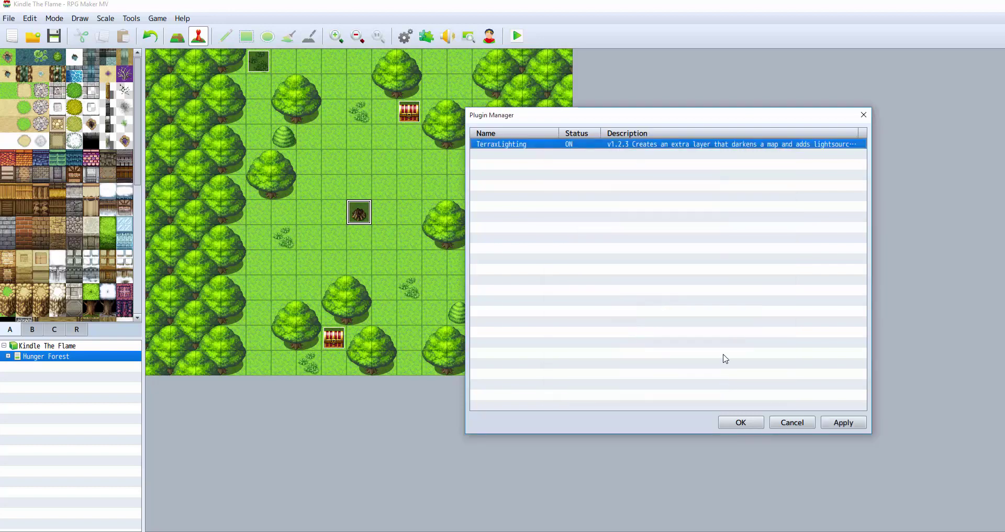
pyautogui.press('Return')
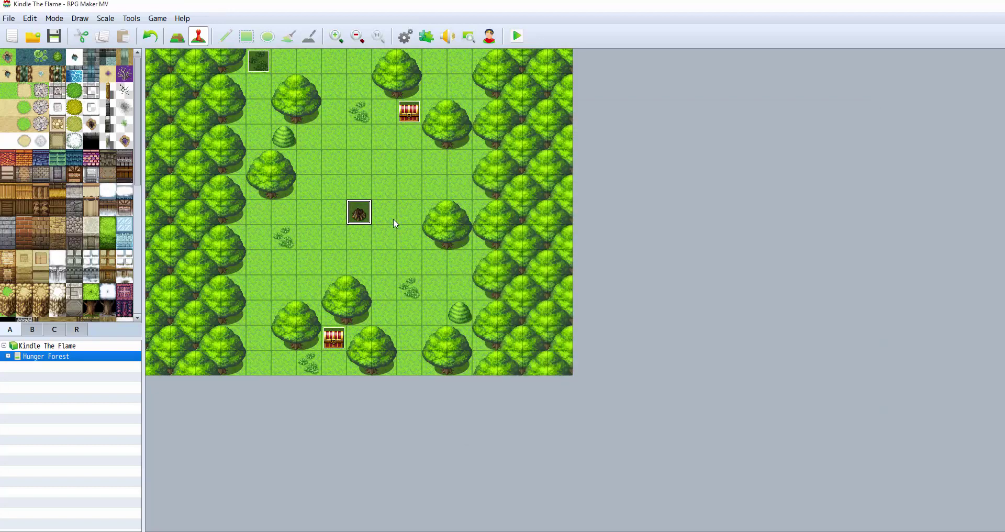
pyautogui.click(427, 36)
pyautogui.doubleClick(631, 144)
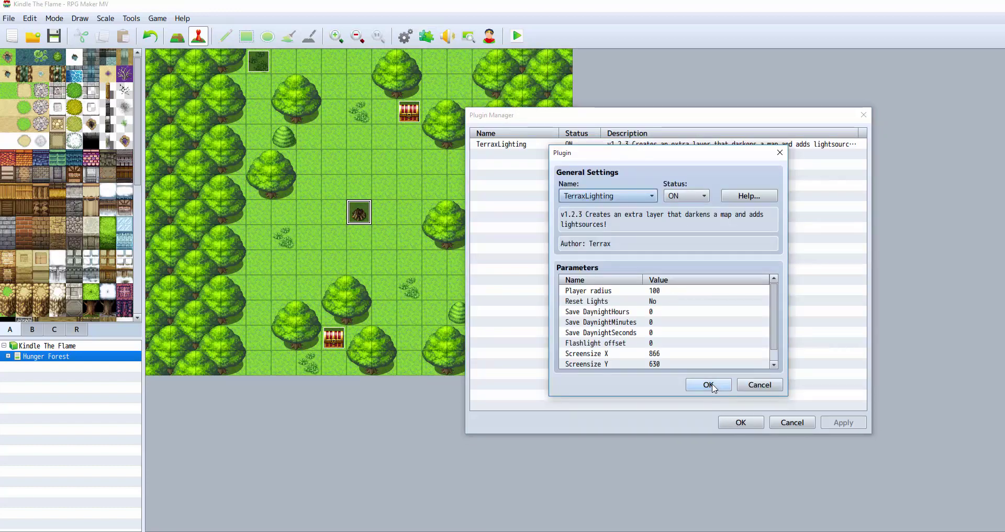
pyautogui.scroll(-1, 772, 349)
pyautogui.scroll(1, 775, 304)
pyautogui.click(702, 386)
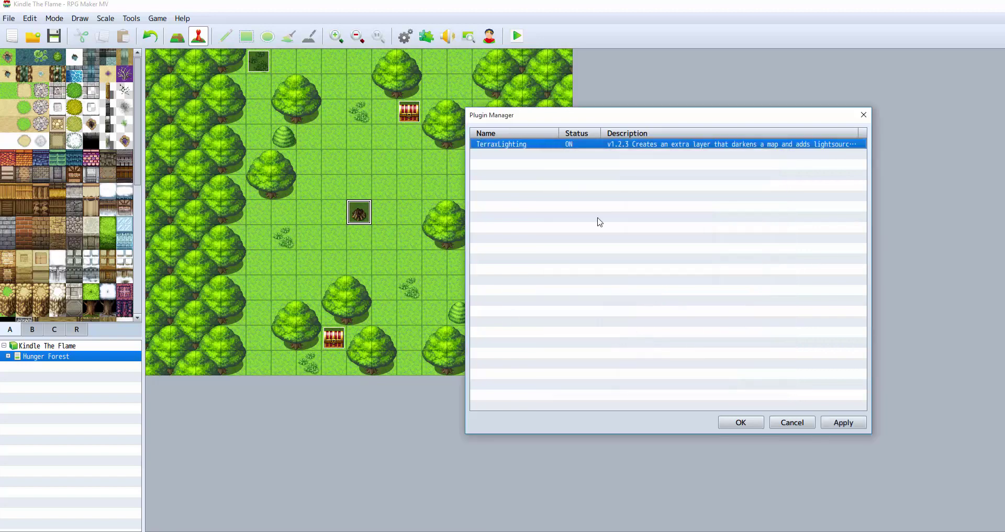
pyautogui.click(721, 417)
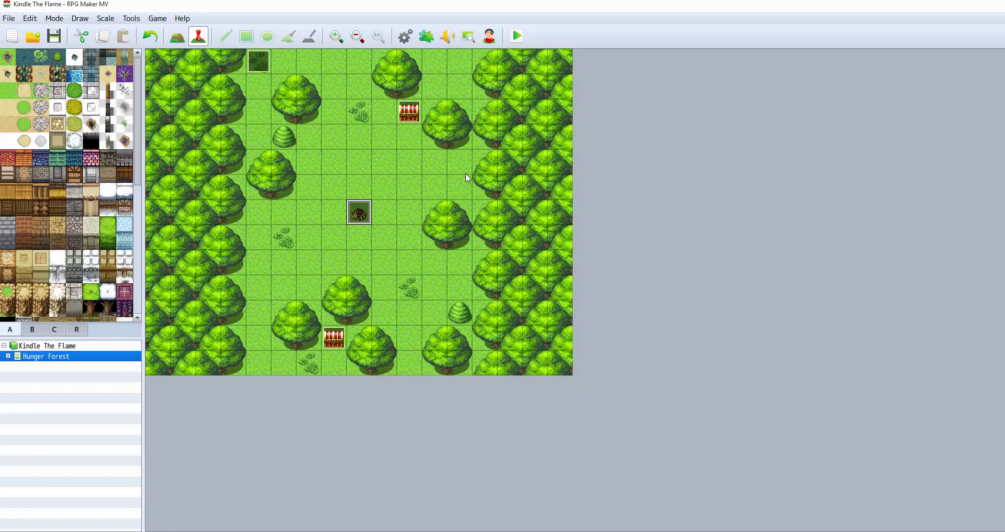
# - Open the campfire event in the middle of the map and examine the parts of its lighting note
pyautogui.doubleClick(368, 215)
pyautogui.click(510, 114)
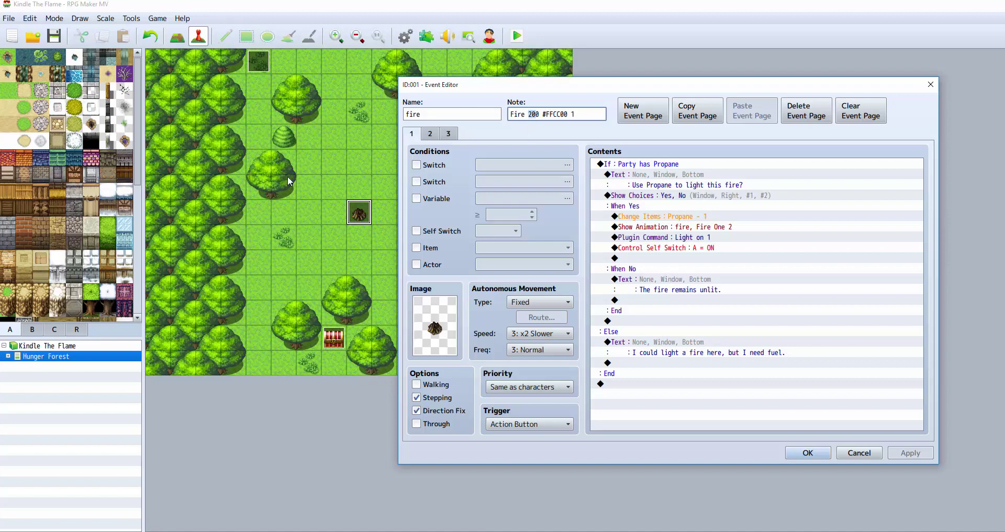
pyautogui.tripleClick(560, 117)
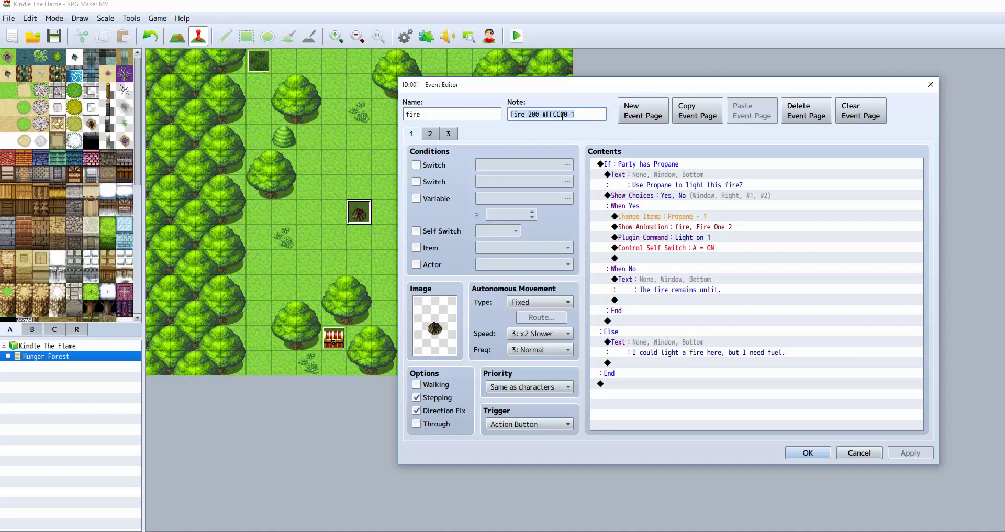
pyautogui.click(585, 116)
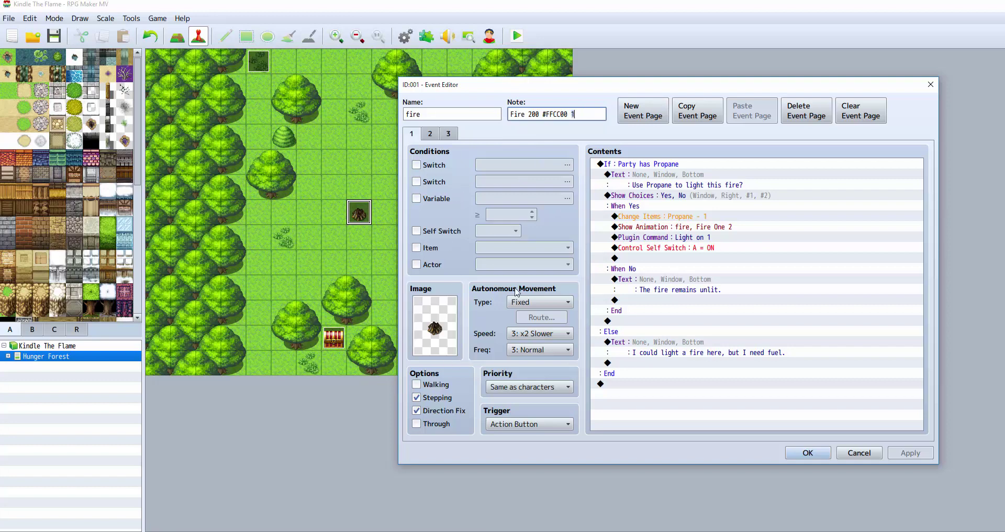
# - Examine the fire event's first page: its unlit image, the Propane condition, the Yes and No branches and the no-fuel message
pyautogui.click(431, 330)
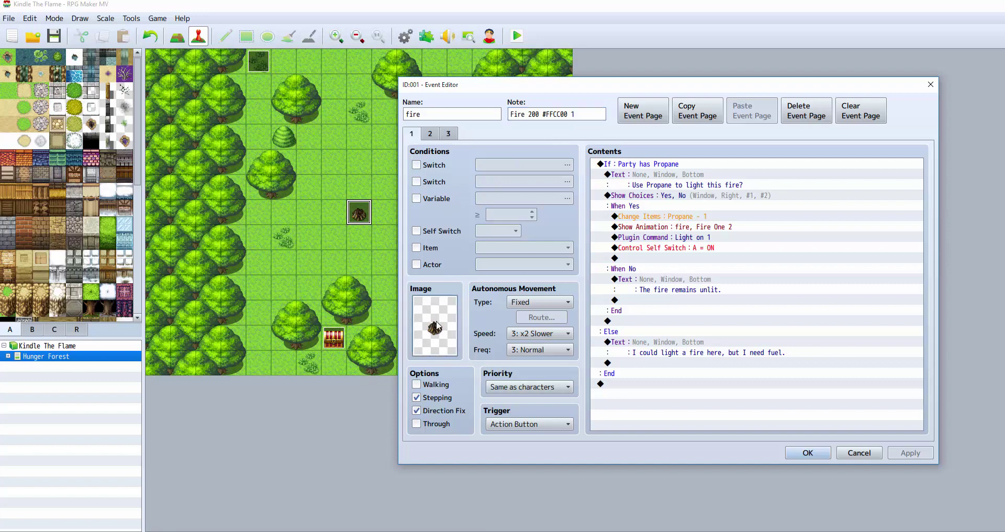
pyautogui.click(683, 178)
pyautogui.click(642, 169)
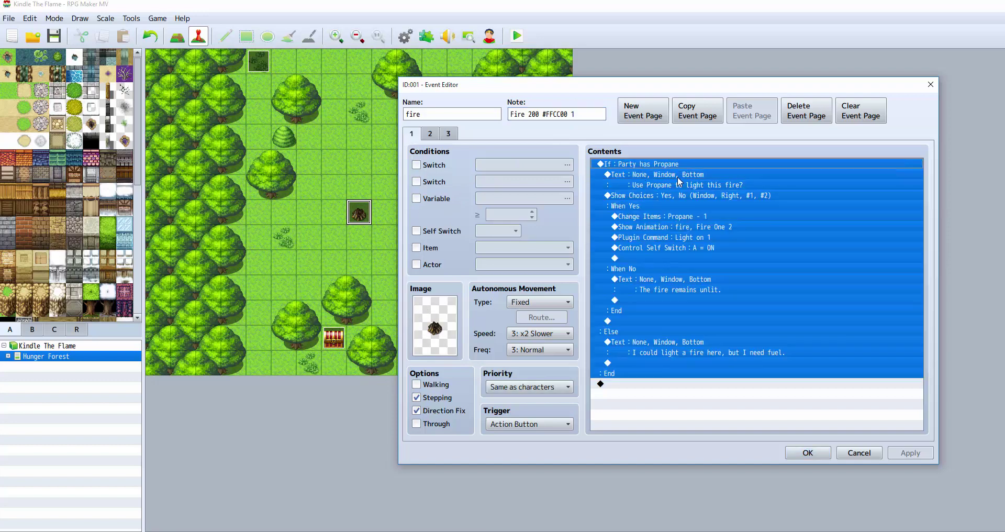
pyautogui.click(645, 174)
pyautogui.click(644, 165)
pyautogui.click(697, 174)
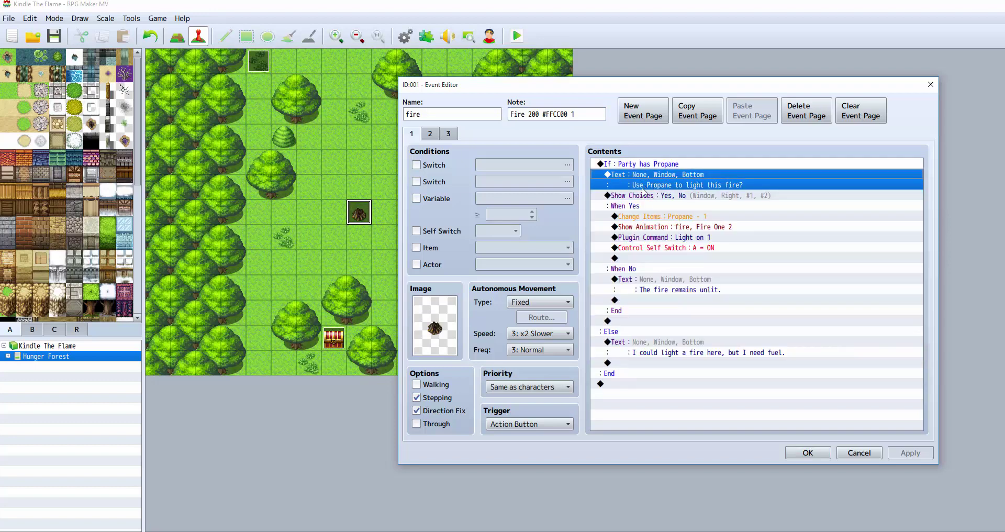
pyautogui.click(636, 270)
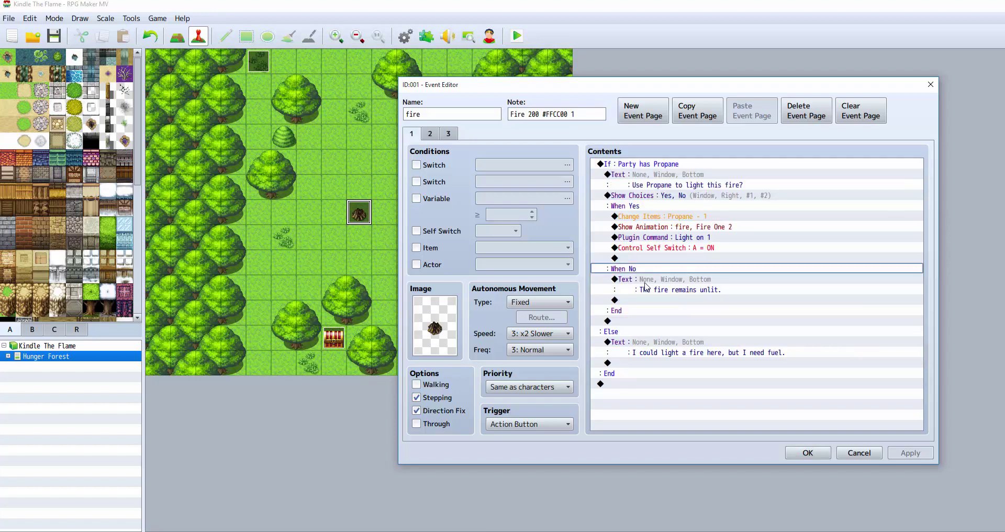
pyautogui.click(648, 286)
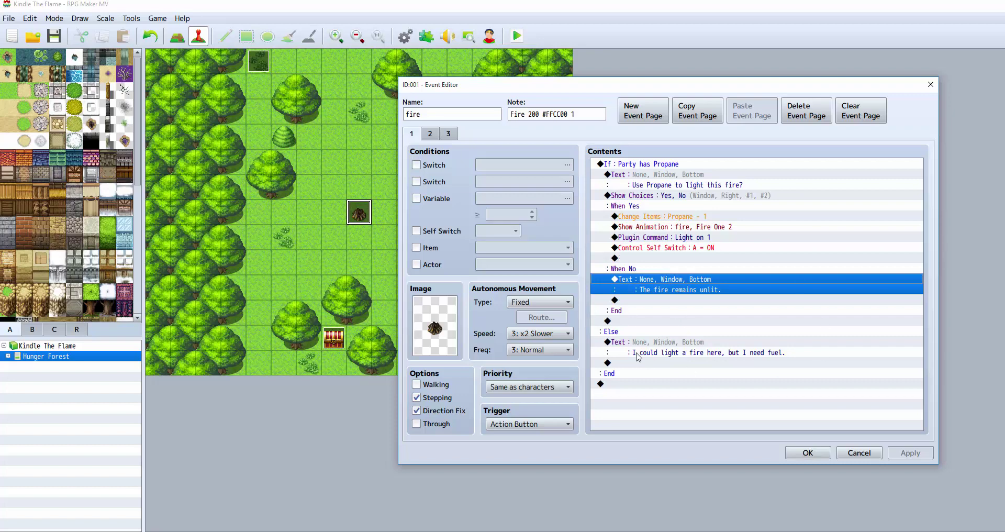
pyautogui.click(732, 347)
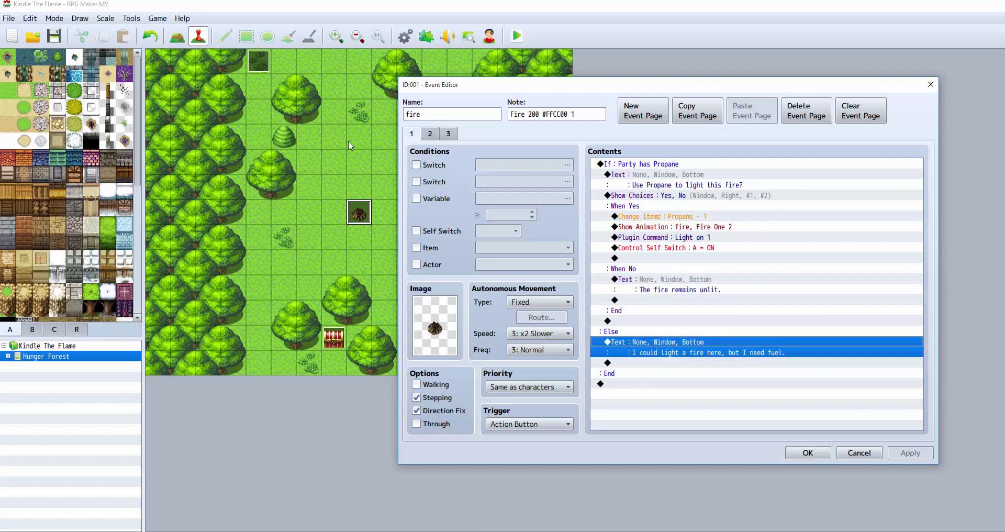
# - Switch to the fire event's second page and examine its image, opening text and list of choices
pyautogui.click(429, 135)
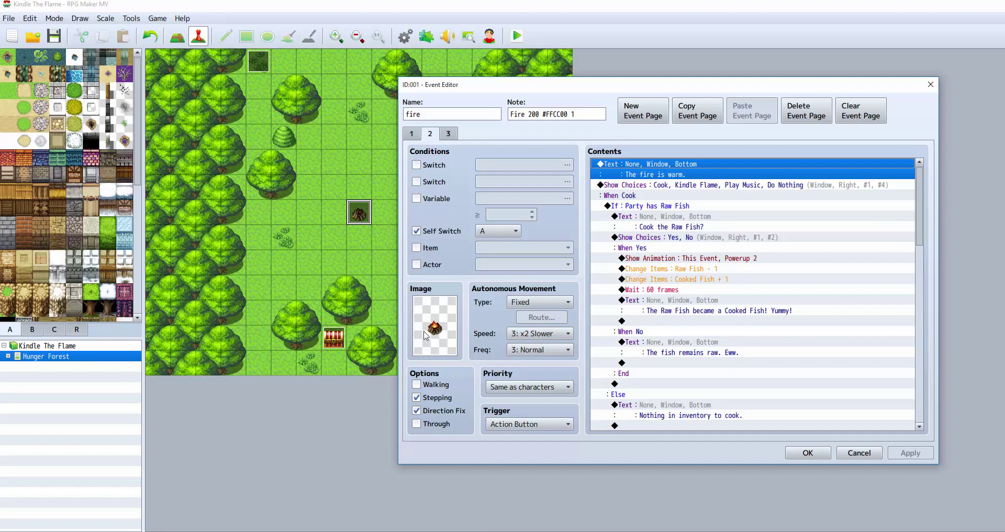
pyautogui.click(697, 192)
pyautogui.click(718, 183)
pyautogui.click(656, 192)
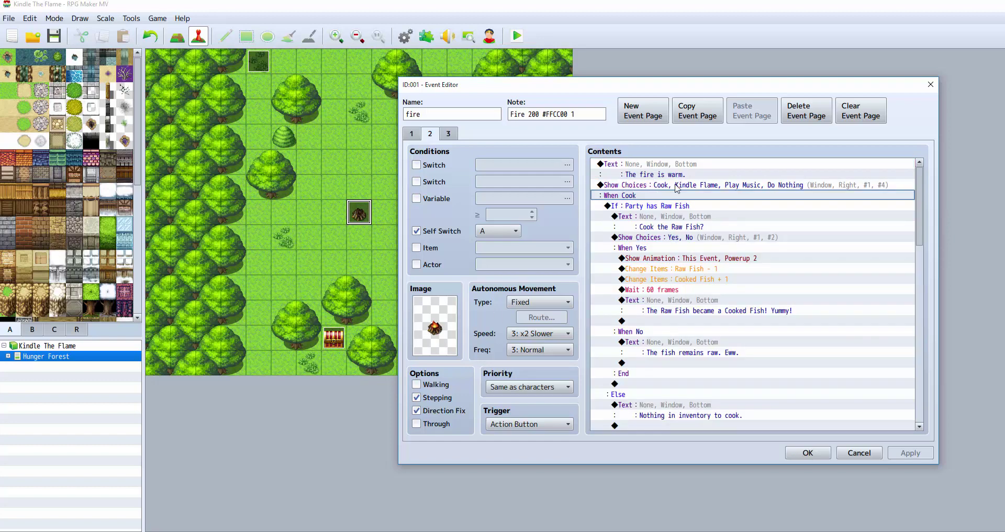
# - Examine the second page's Cook branch, covering the Raw Fish condition, the confirmation choices and the item changes
pyautogui.click(704, 206)
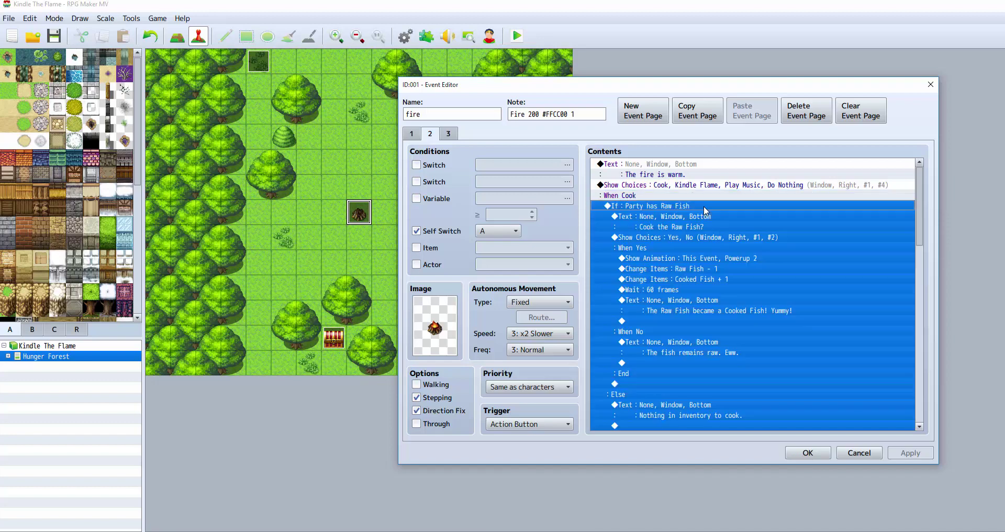
pyautogui.click(663, 217)
pyautogui.click(654, 206)
pyautogui.click(653, 216)
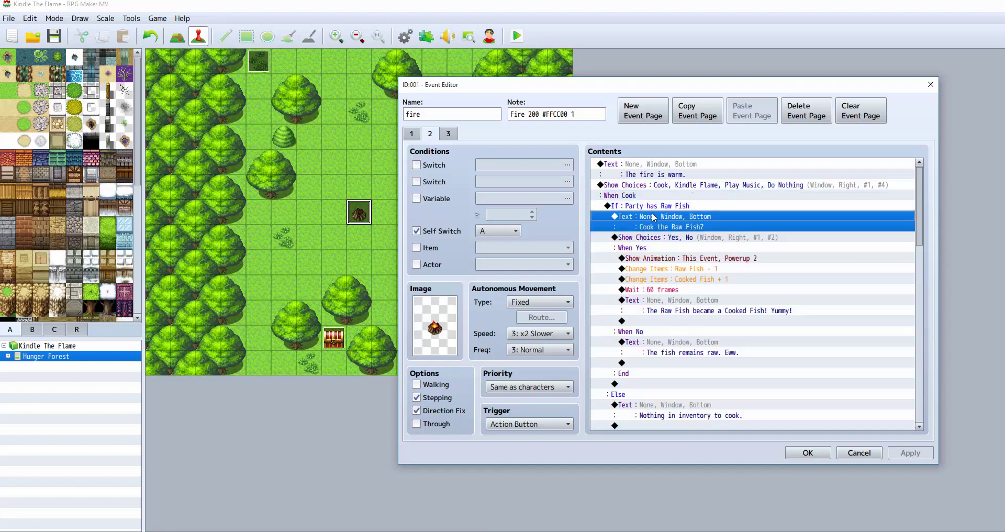
pyautogui.click(689, 261)
pyautogui.click(698, 284)
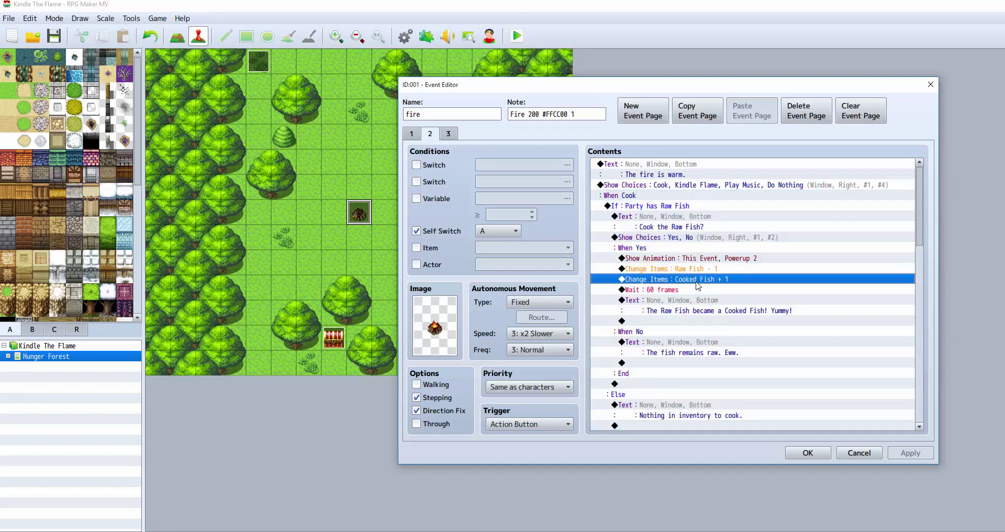
pyautogui.scroll(-8, 713, 285)
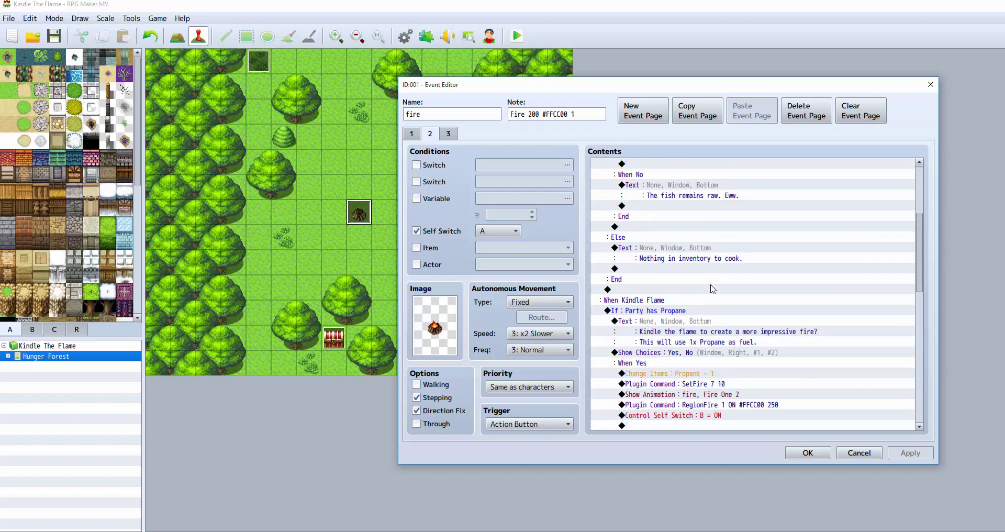
pyautogui.scroll(7, 714, 262)
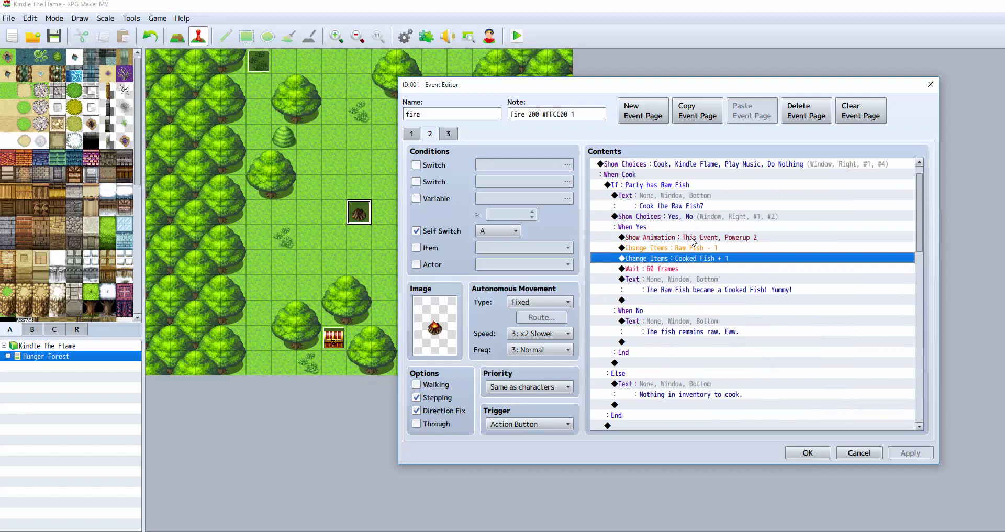
pyautogui.click(687, 210)
pyautogui.click(692, 250)
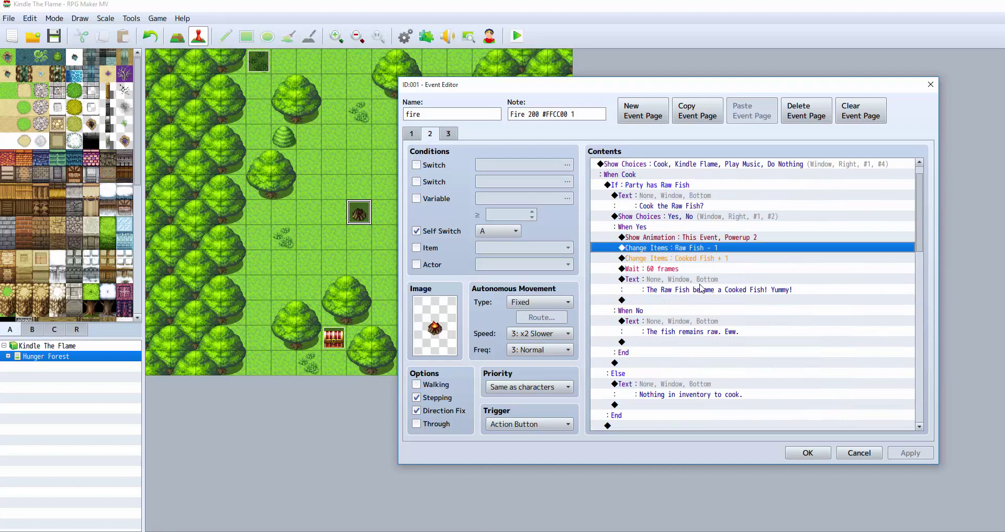
pyautogui.scroll(-3, 691, 285)
pyautogui.scroll(2, 725, 252)
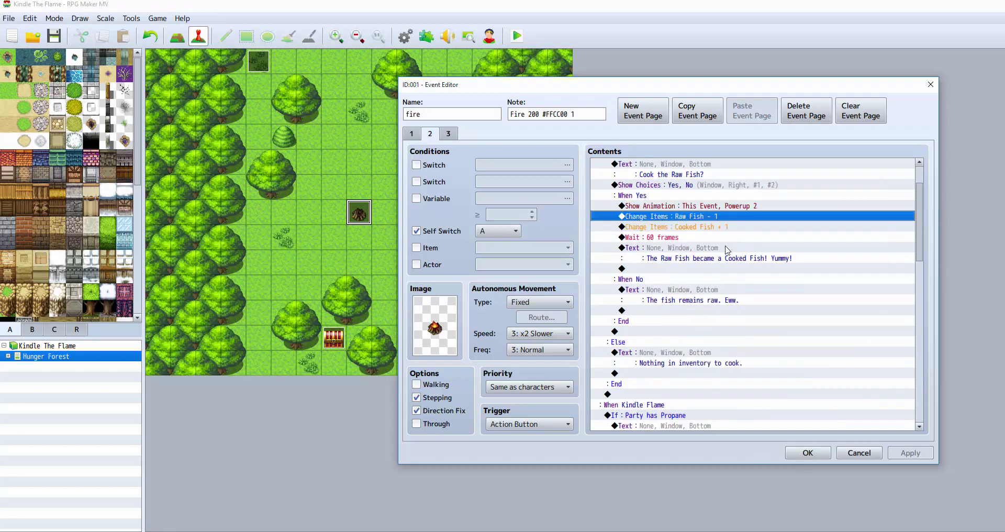
pyautogui.scroll(1, 727, 250)
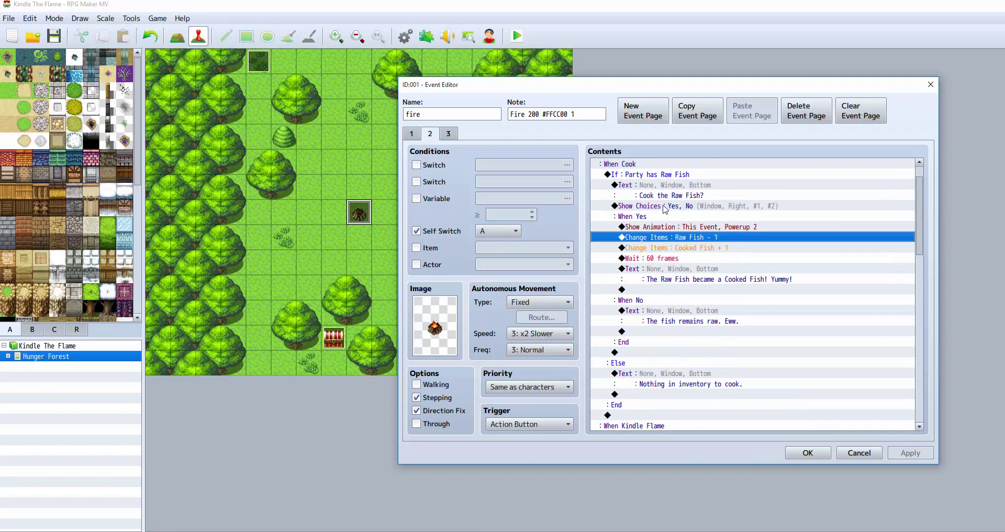
# - Examine the second page's Kindle Flame branch, including its Propane condition, fuel text, plugin commands and refusal message
pyautogui.scroll(-4, 675, 293)
pyautogui.click(684, 298)
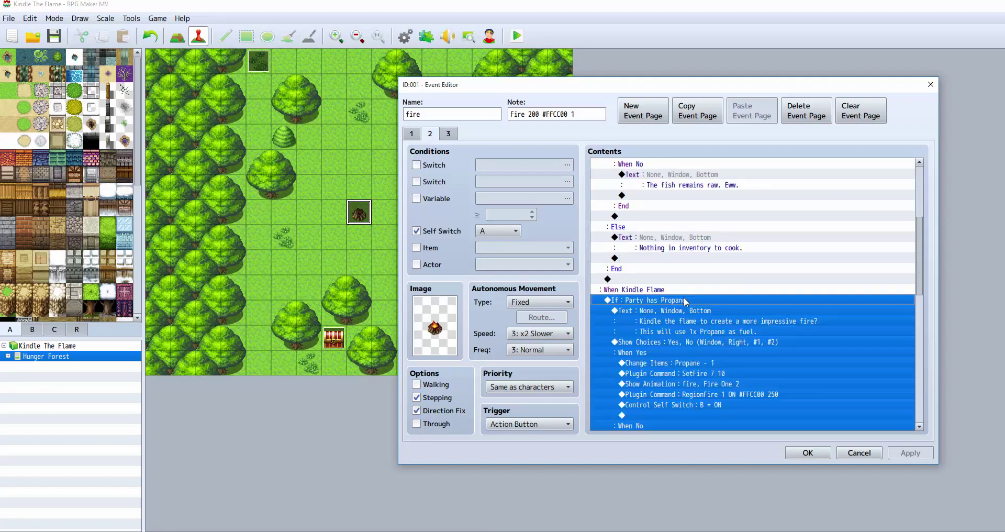
pyautogui.click(692, 311)
pyautogui.scroll(-1, 692, 311)
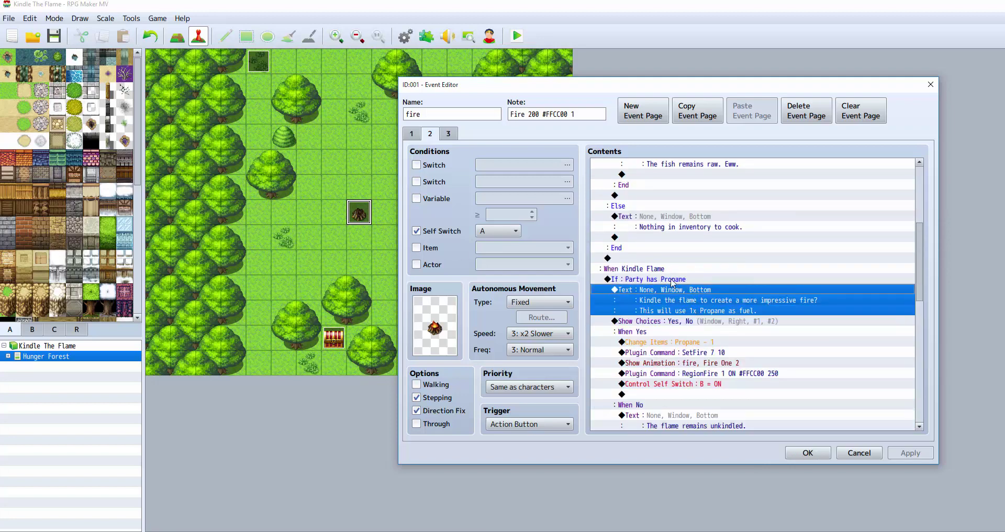
pyautogui.scroll(-3, 827, 251)
pyautogui.click(771, 310)
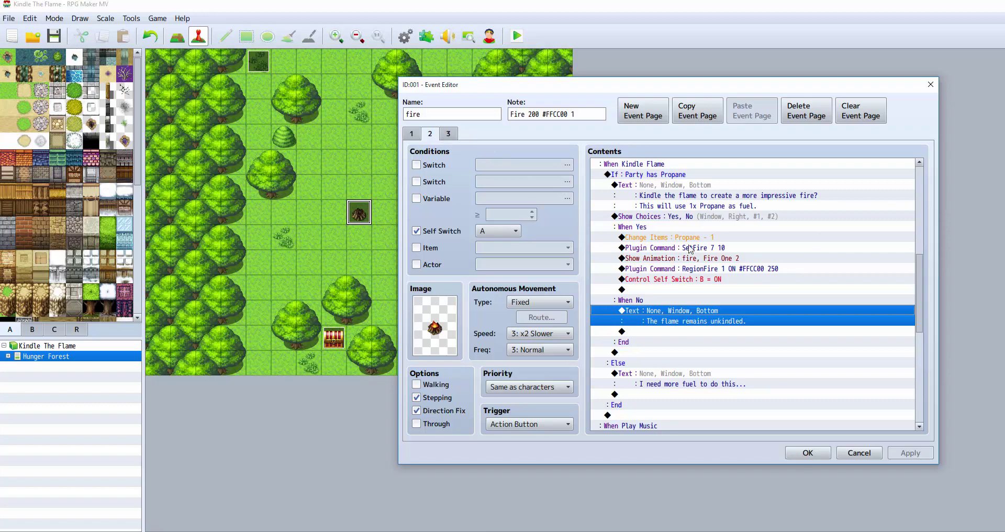
# - Examine the second page's Play Music branch, including the random Song Pick variable, its conditions and the background music commands
pyautogui.scroll(-4, 676, 256)
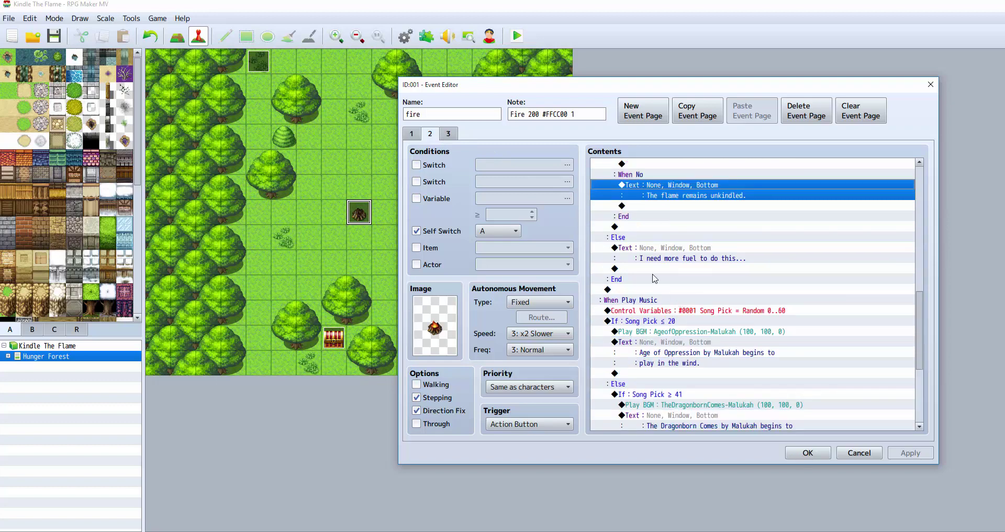
pyautogui.scroll(-2, 654, 278)
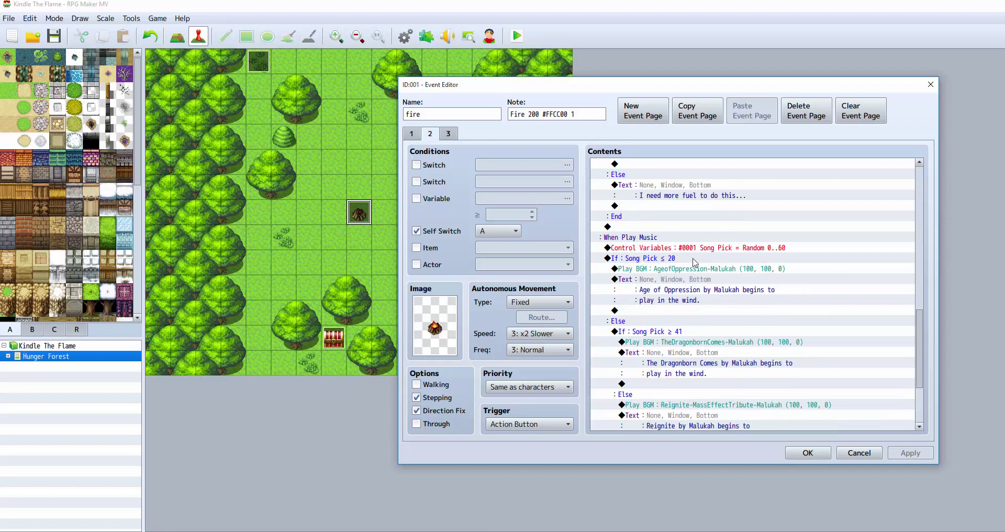
pyautogui.click(674, 250)
pyautogui.click(677, 259)
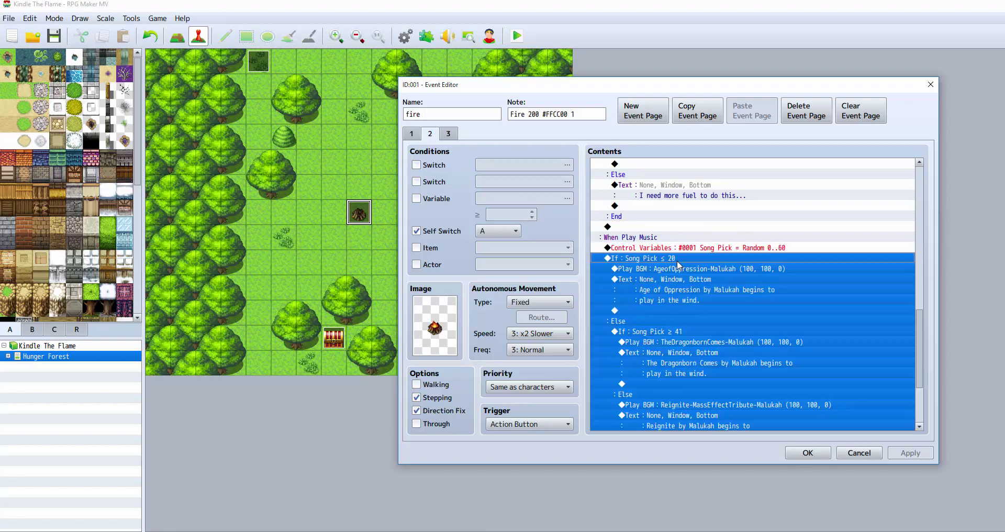
pyautogui.click(679, 280)
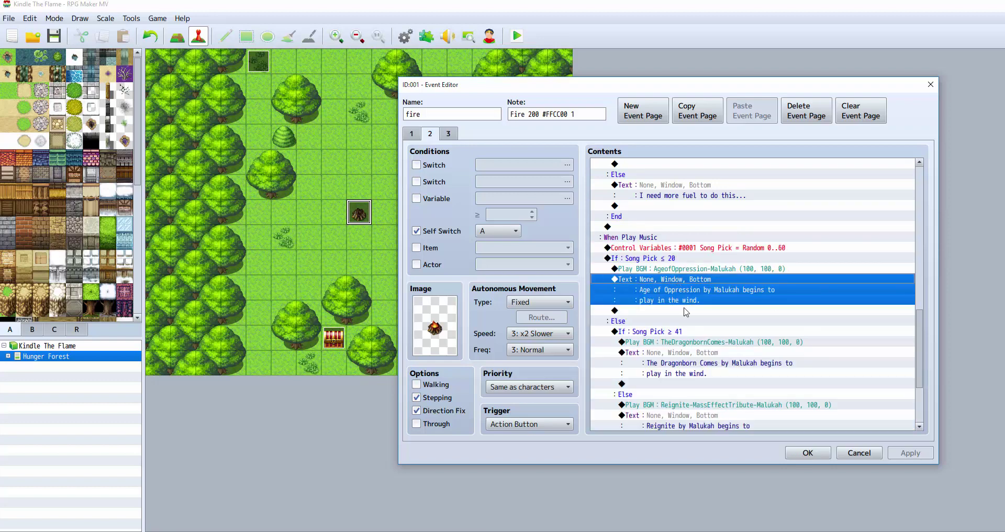
pyautogui.scroll(-2, 691, 291)
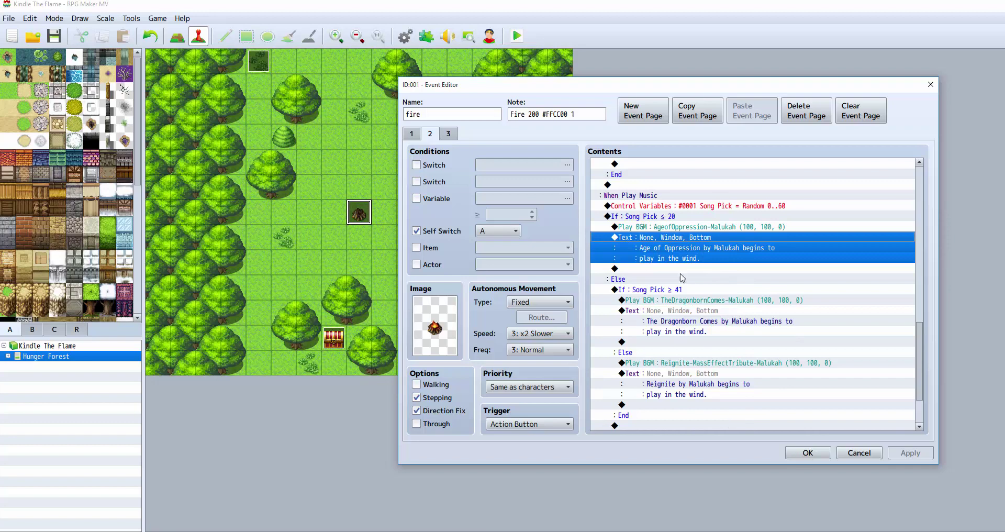
pyautogui.click(781, 208)
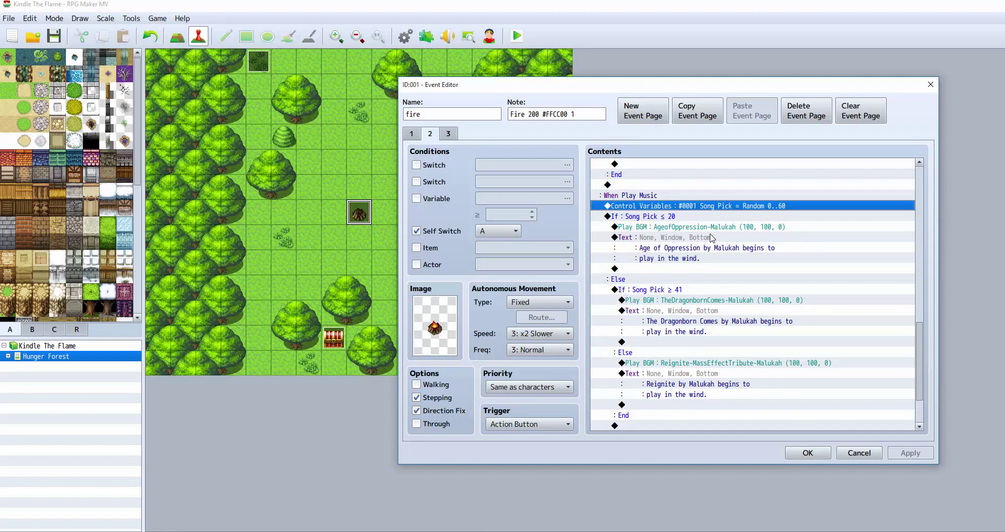
pyautogui.click(689, 239)
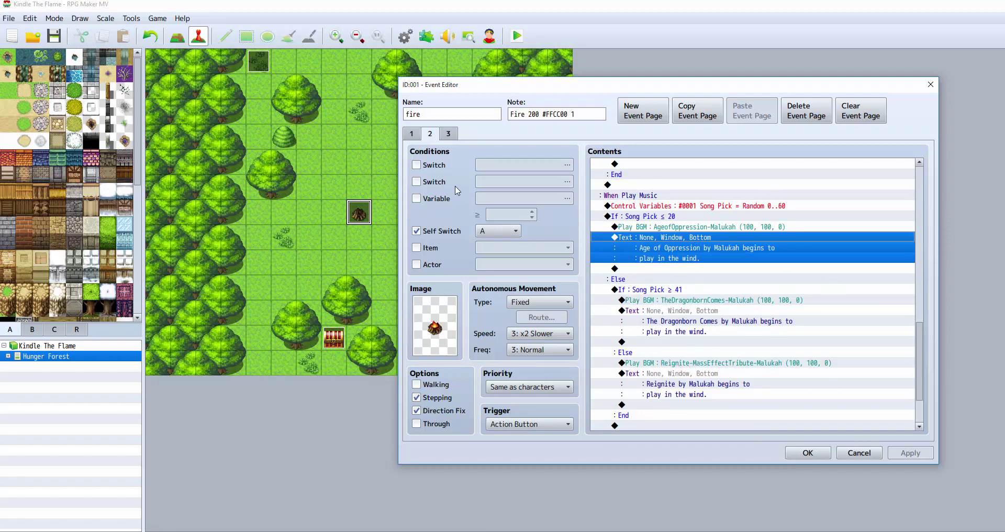
pyautogui.scroll(-2, 599, 182)
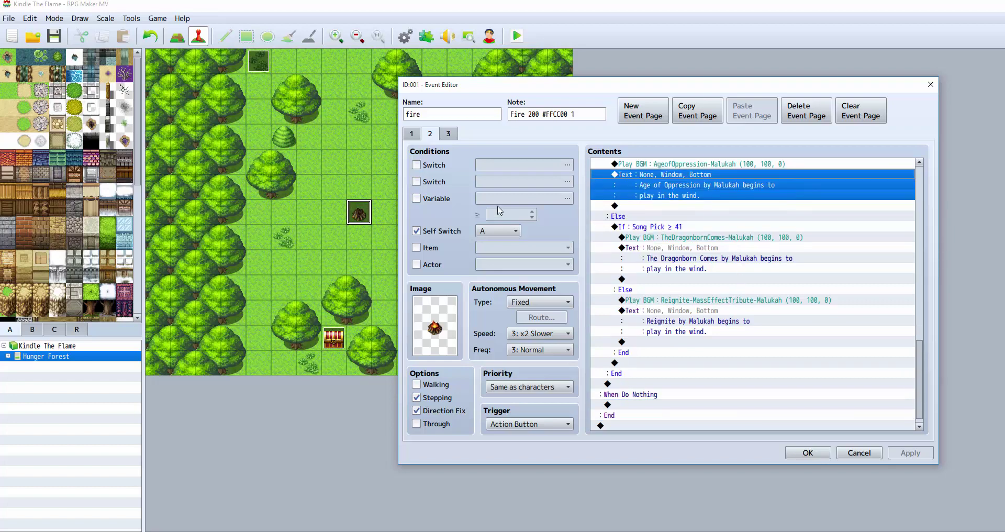
# - Compare the fire event's second and third pages, and examine how the third page's Cook branch gives a Godlike Fish
pyautogui.click(453, 134)
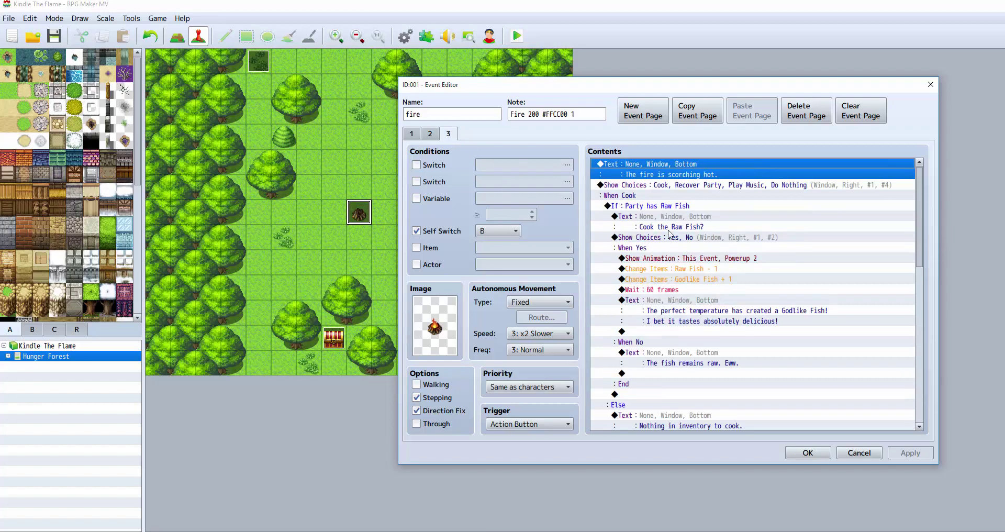
pyautogui.click(427, 135)
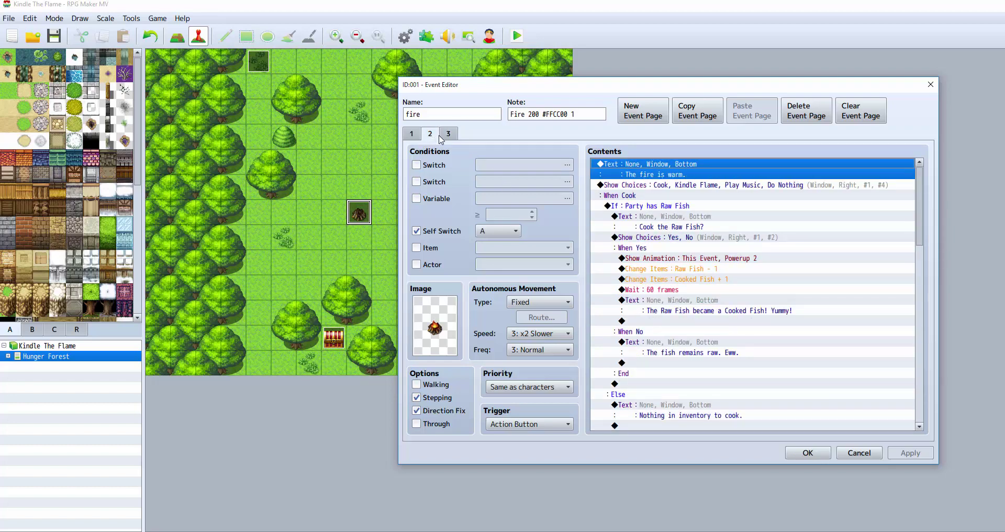
pyautogui.click(446, 135)
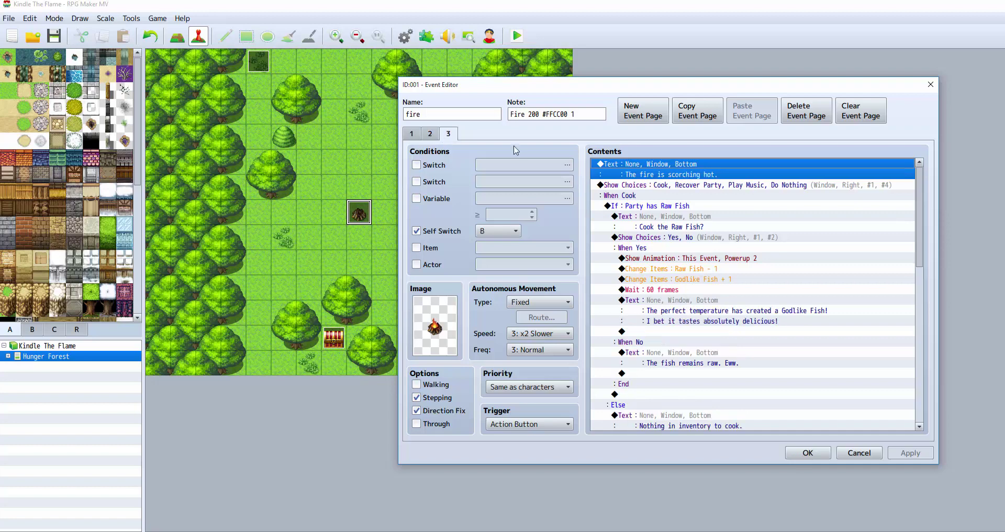
pyautogui.click(686, 206)
pyautogui.click(691, 279)
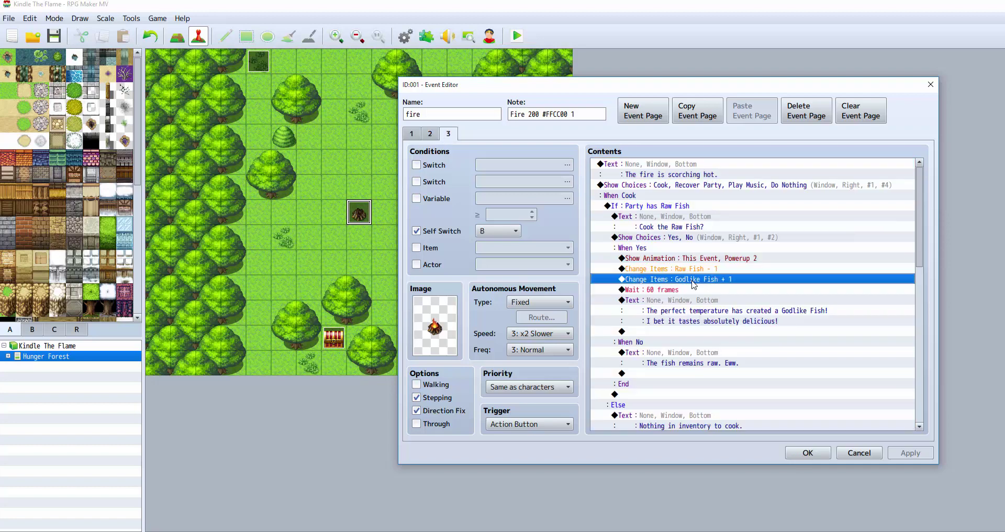
# - Examine the third page's Recover Party branch, including its recovery command, healing animation and message
pyautogui.scroll(-3, 708, 305)
pyautogui.scroll(-2, 708, 307)
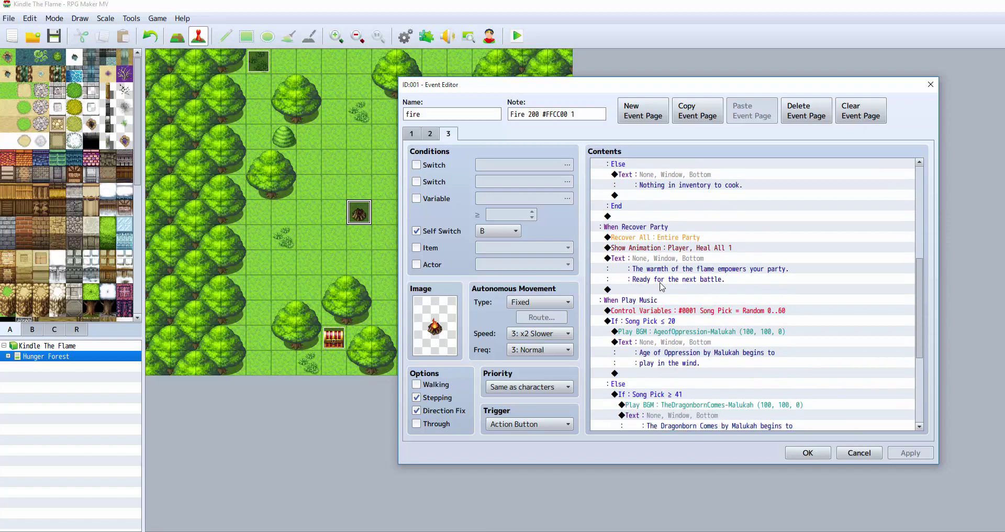
pyautogui.click(668, 228)
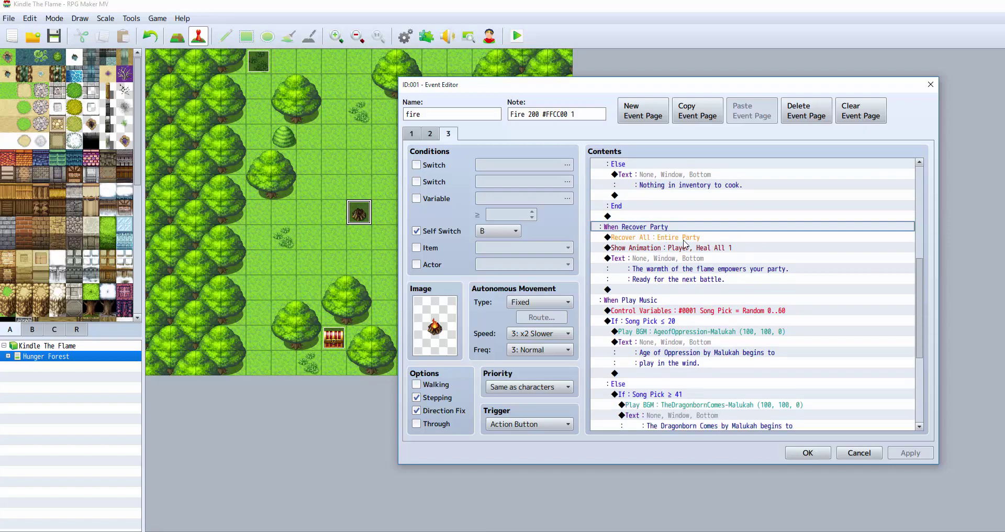
pyautogui.click(672, 258)
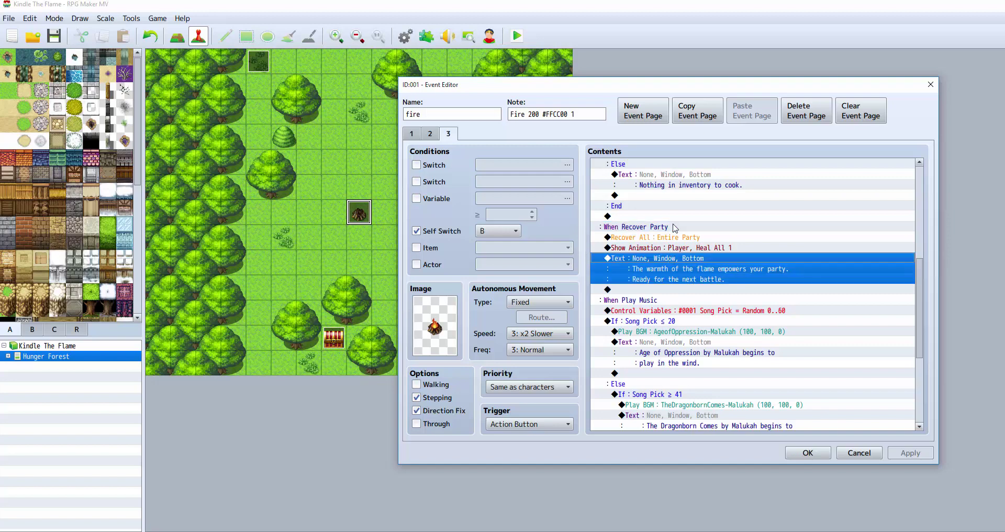
# - Examine the third page's Play Music branch, and close the fire event with its settings accepted
pyautogui.scroll(-1, 693, 268)
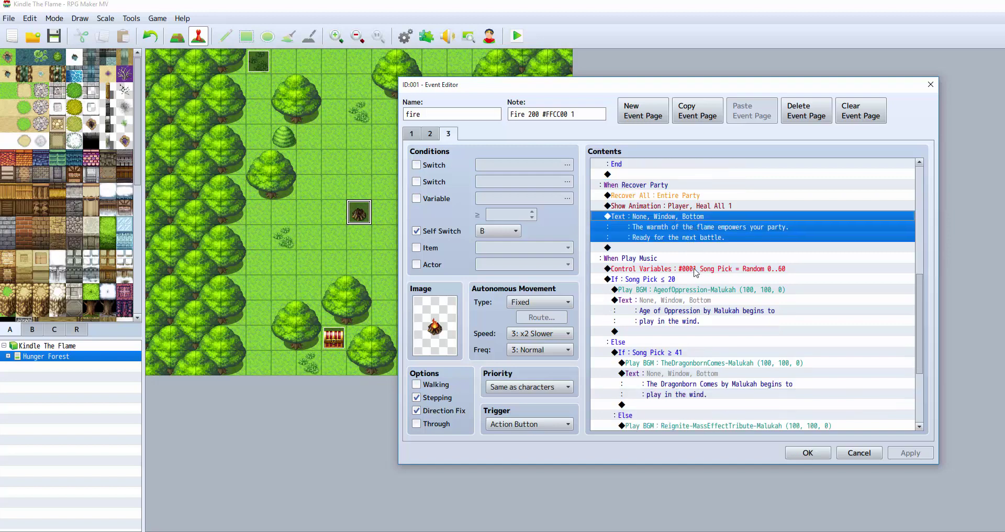
pyautogui.click(692, 259)
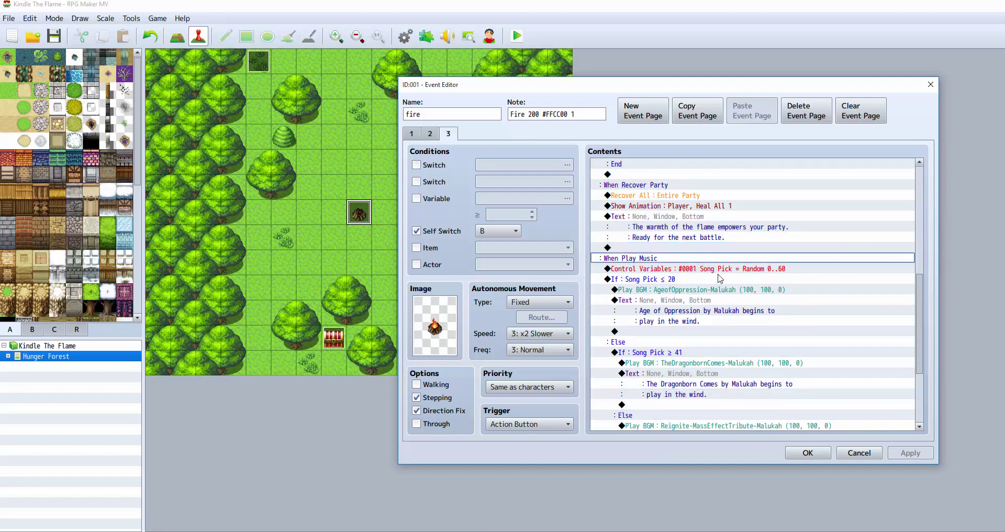
pyautogui.click(712, 279)
pyautogui.scroll(-1, 660, 282)
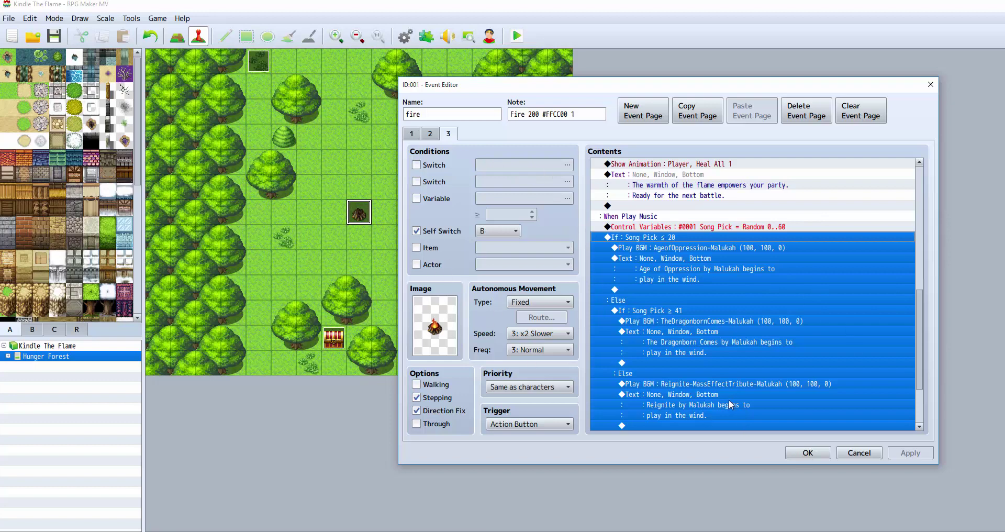
pyautogui.click(798, 452)
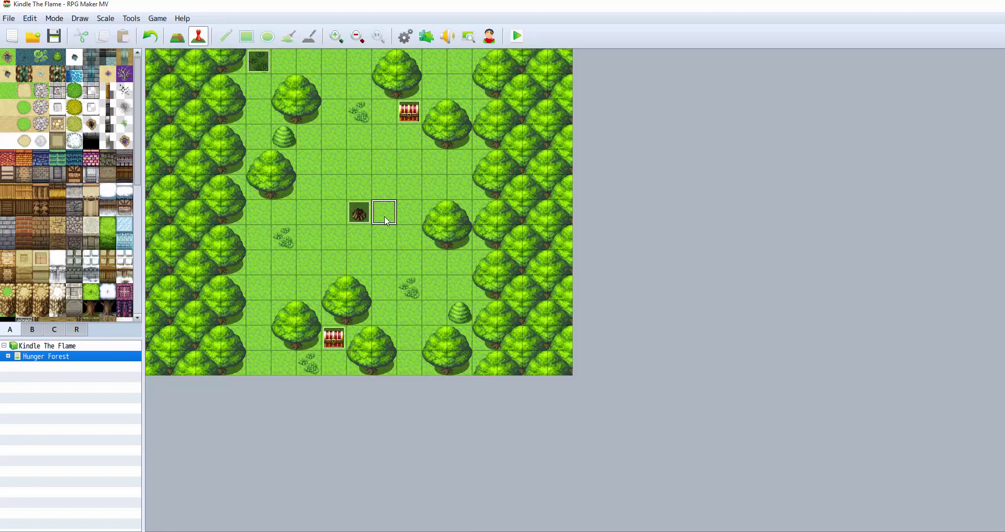
pyautogui.click(358, 186)
pyautogui.click(352, 214)
pyautogui.click(383, 212)
pyautogui.click(344, 214)
pyautogui.click(363, 235)
pyautogui.click(366, 213)
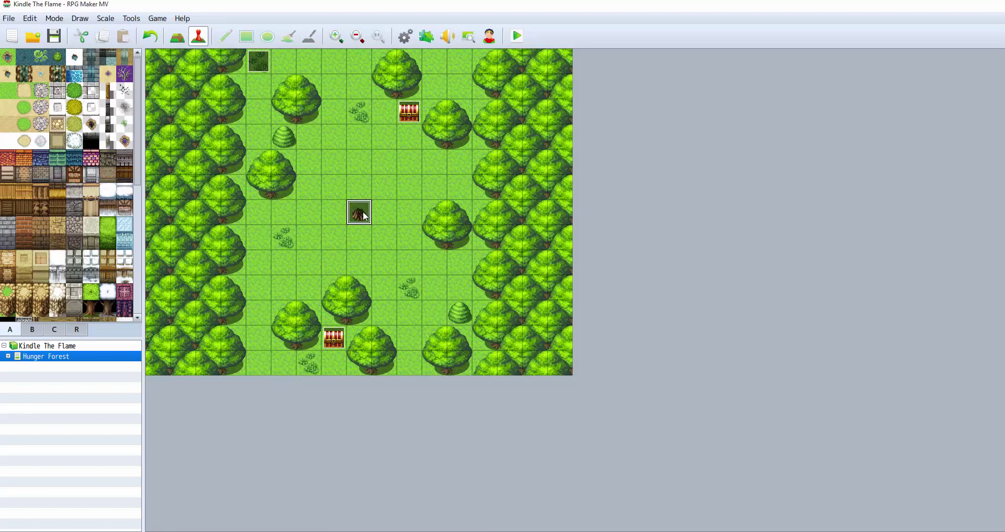